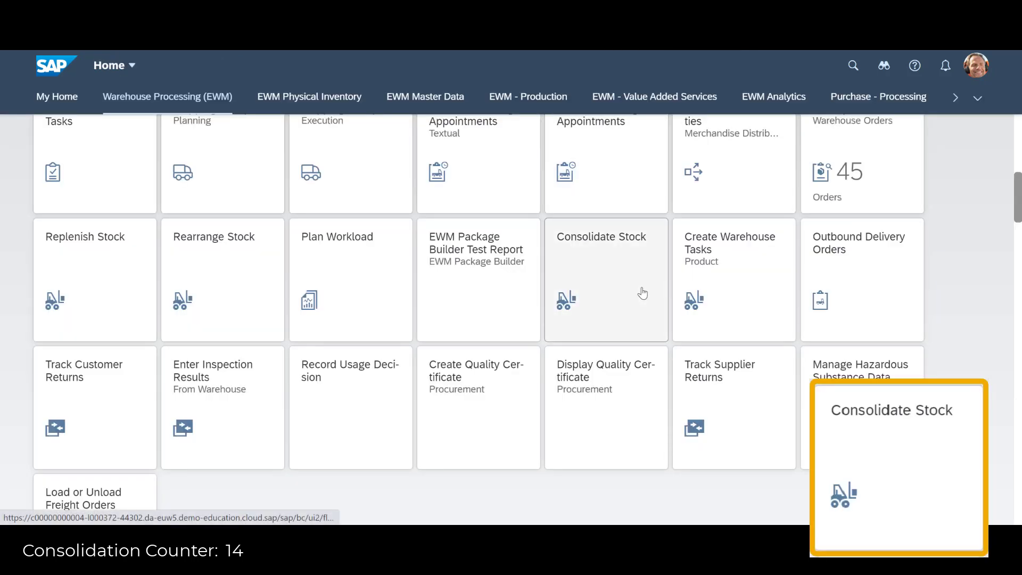
- Open Consolidate Stock and enter product Prod-SC
left_click(643, 294)
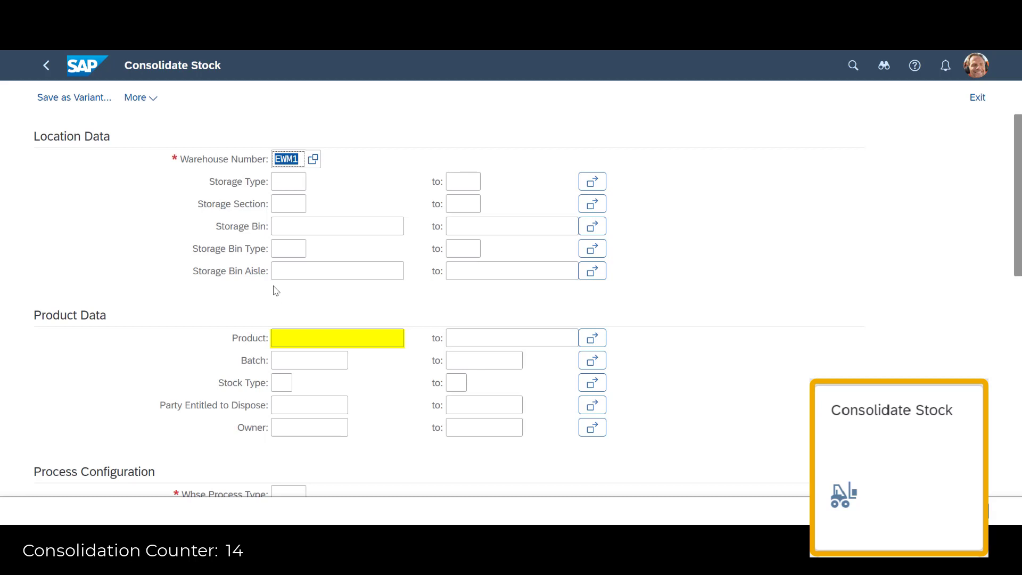
left_click(360, 336)
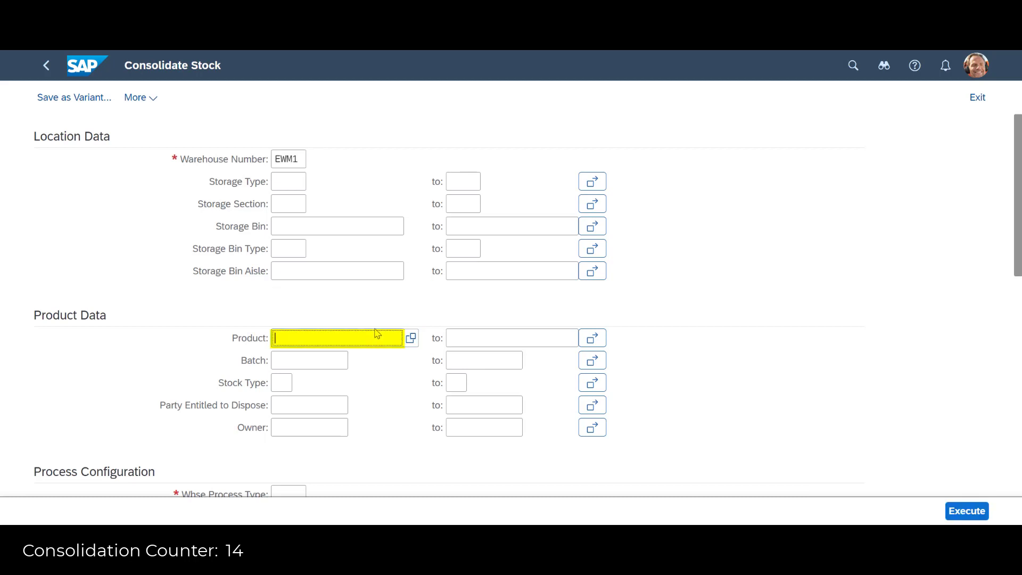
type("Prod-SC")
scroll(354, 293, "down", 4)
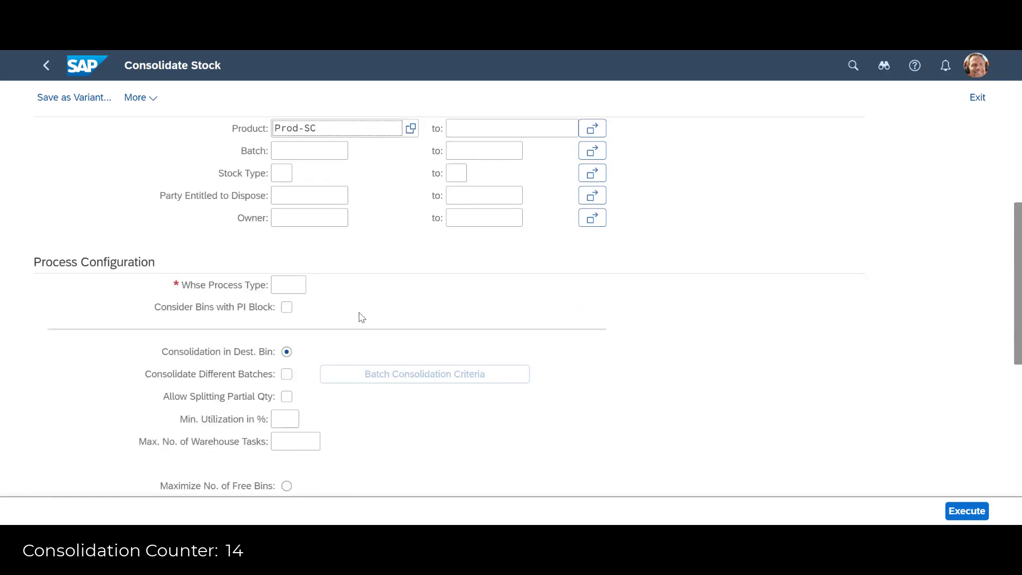
- Enter the party entitled to dispose and warehouse process type 9999
left_click(282, 196)
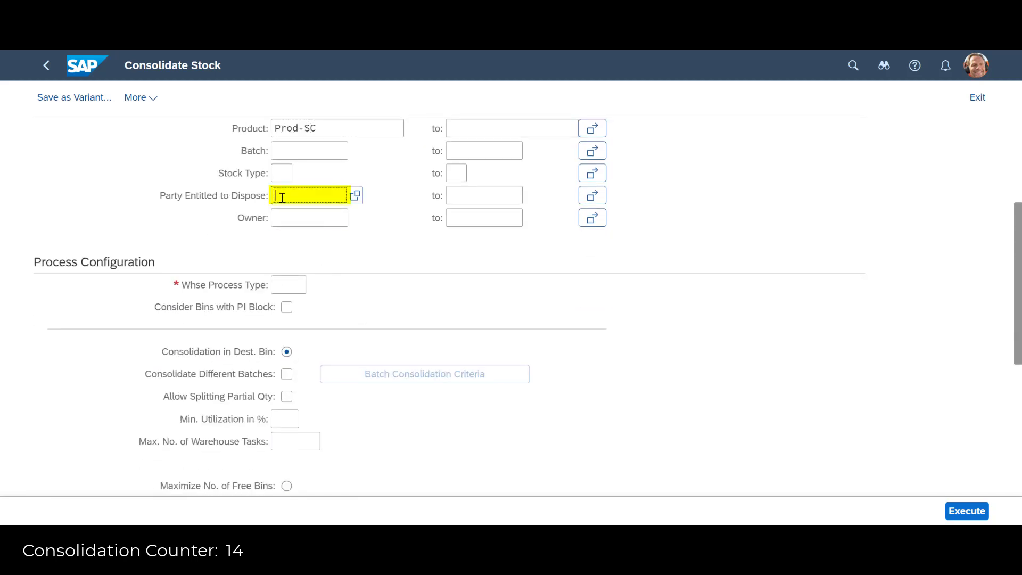
type("USSU-P1710")
key("Tab")
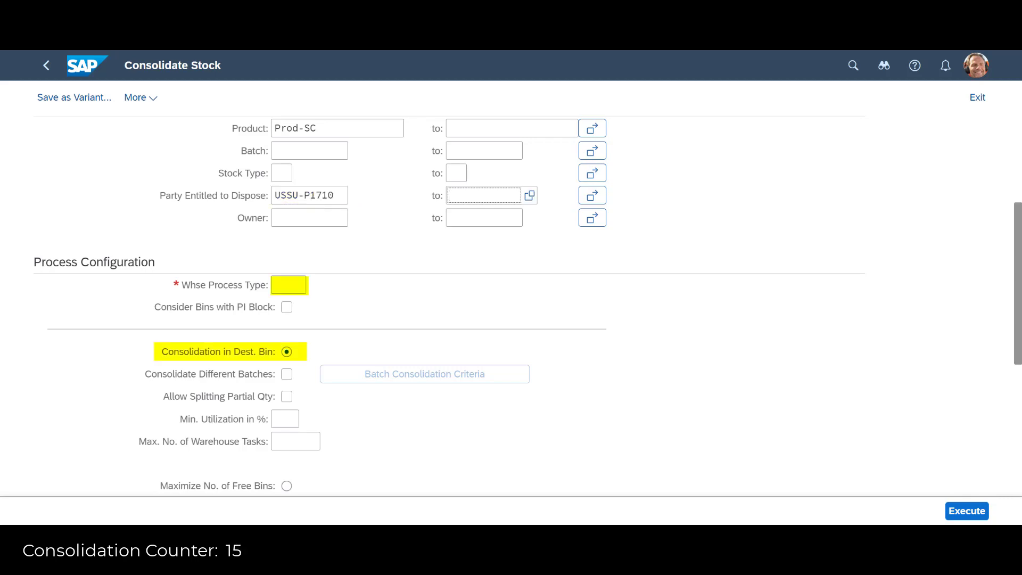
left_click(290, 285)
type("9999")
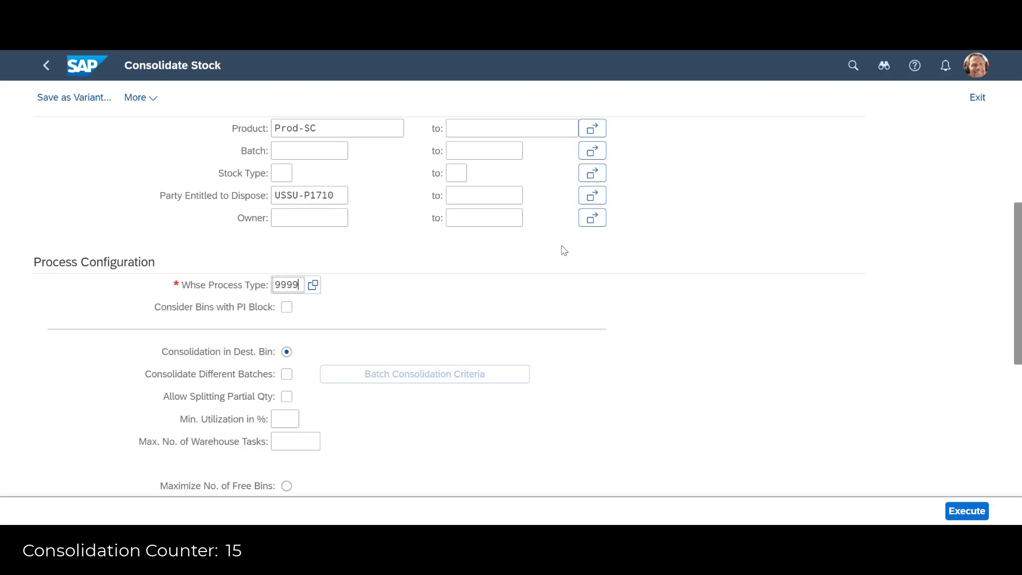
scroll(557, 281, "down", 5)
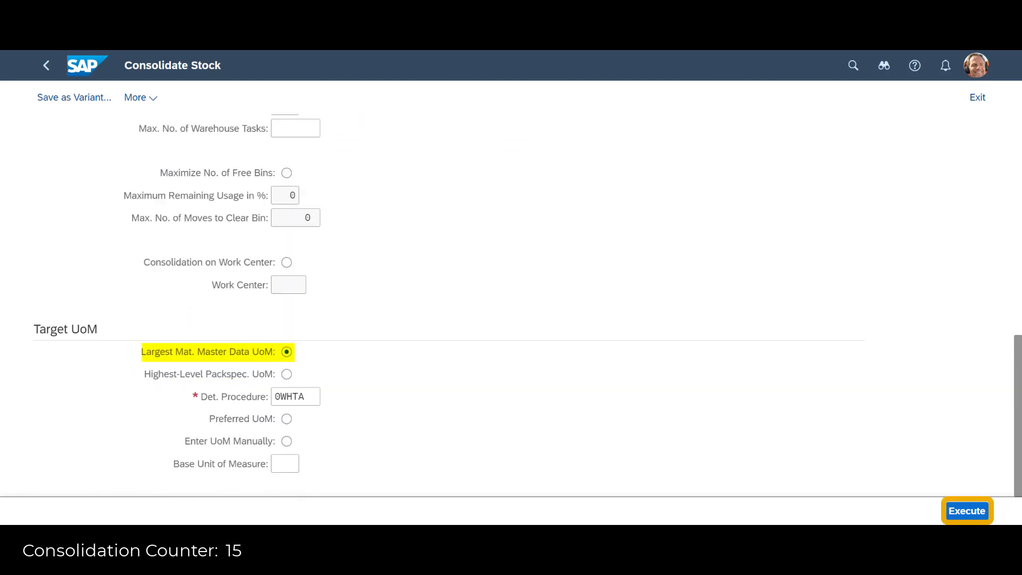
- Execute the analysis, then create and save the proposed task moving PROD-SC from CONS-03-01 to CONS-03-02
left_click(966, 512)
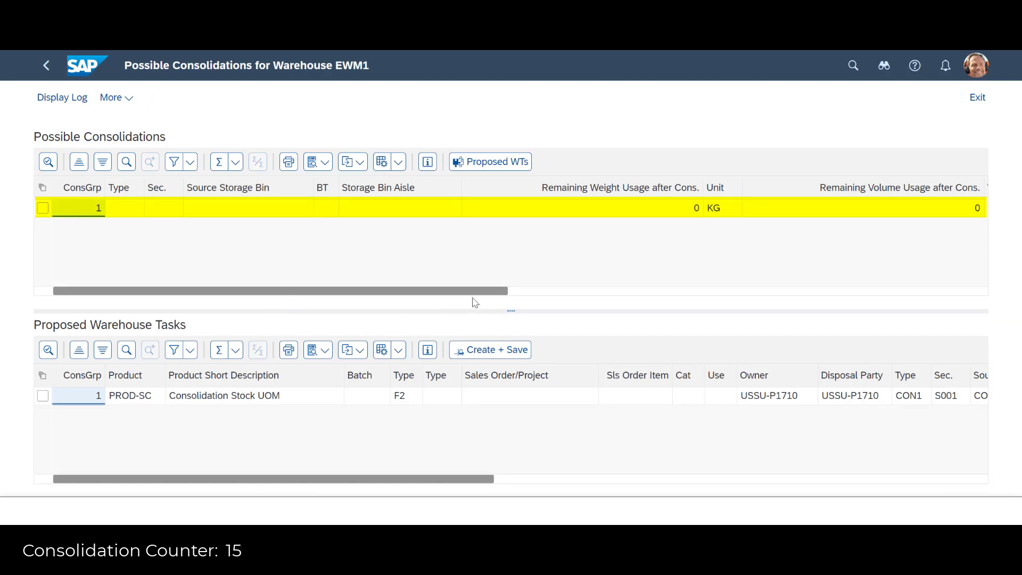
left_click_drag(495, 291, 964, 319)
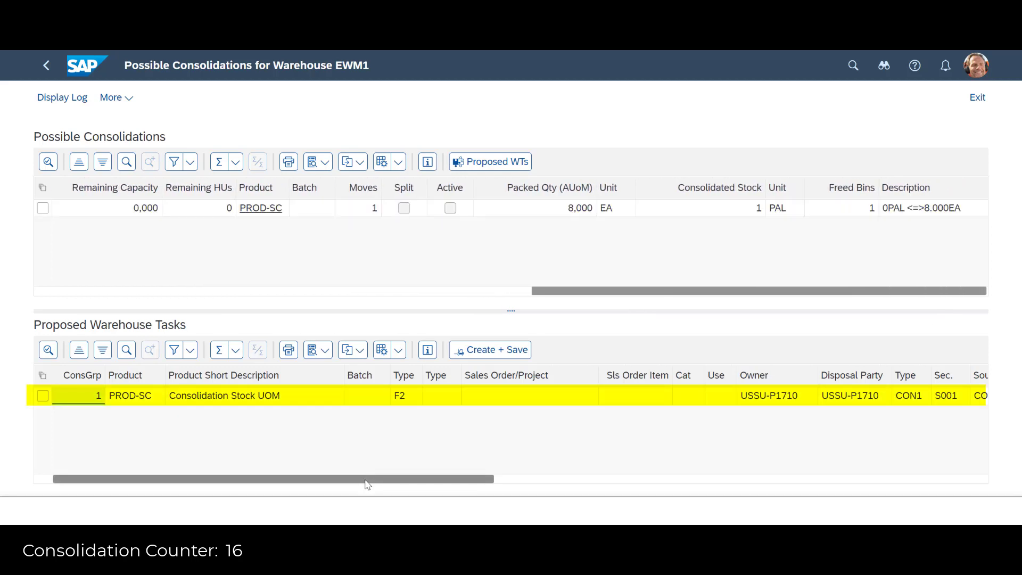
left_click_drag(393, 480, 680, 520)
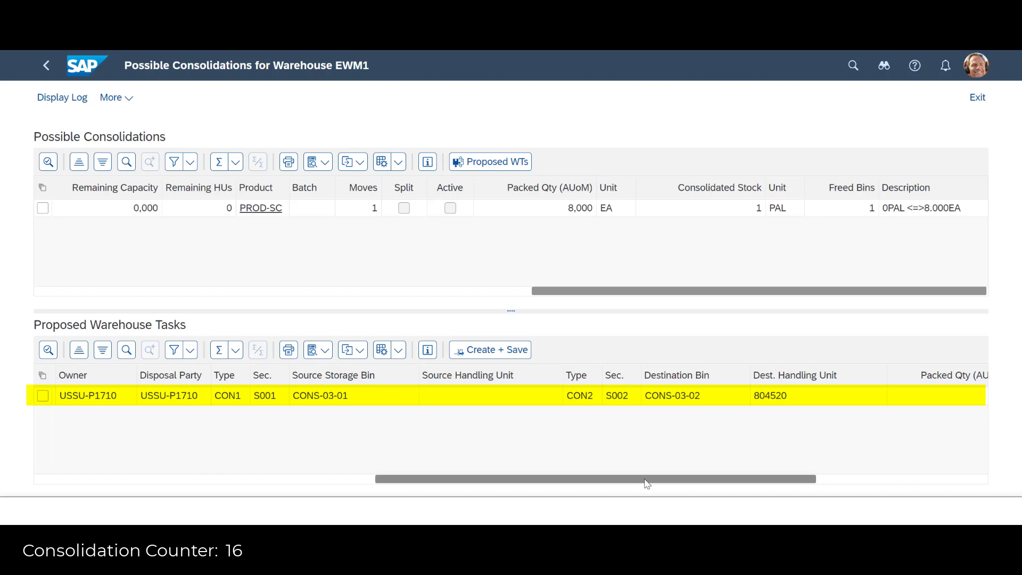
left_click_drag(646, 483, 324, 507)
left_click(42, 396)
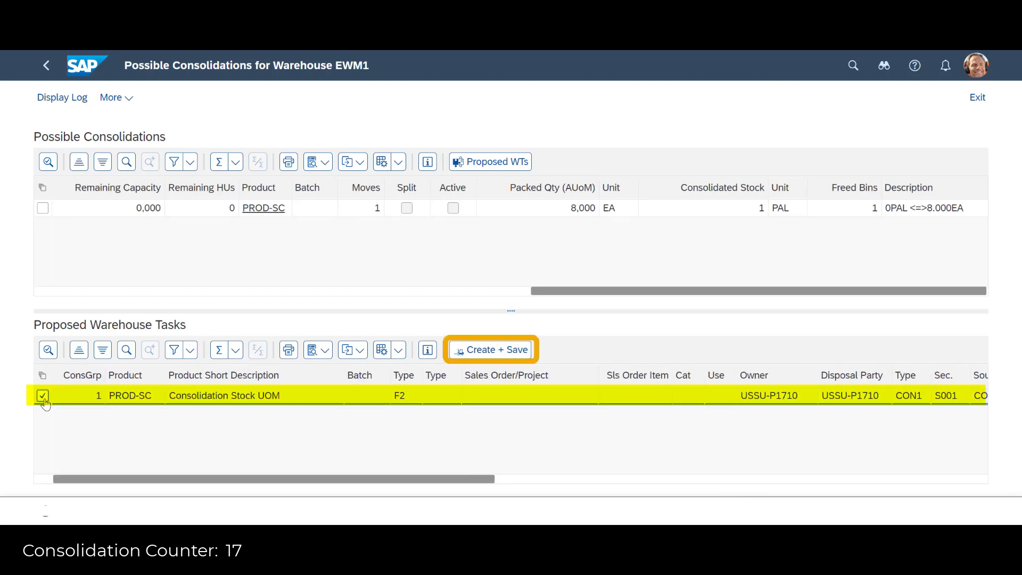
left_click(522, 352)
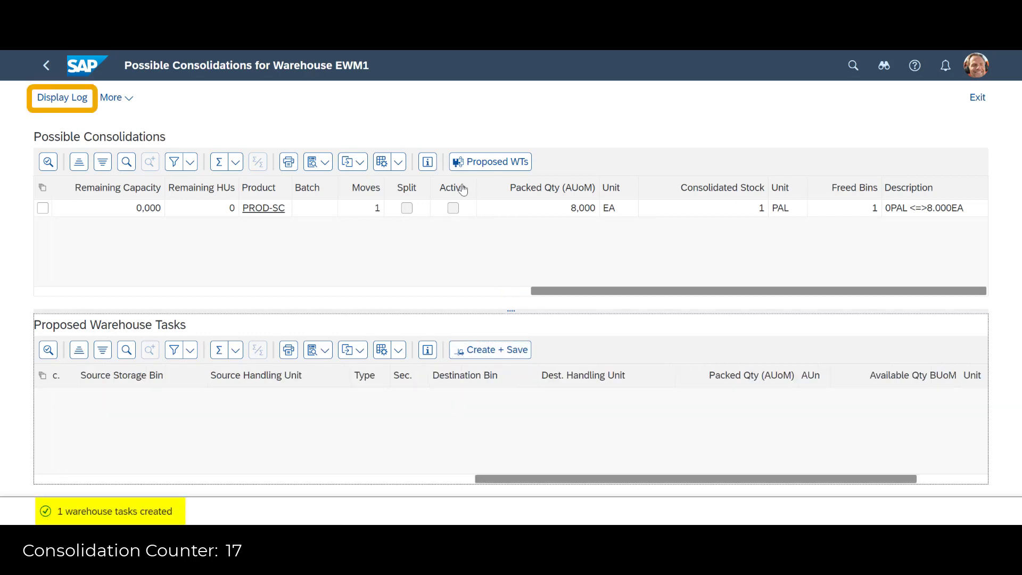
- Display the log and expand Warehouse Task Creation to warehouse task 100014300 and warehouse order 2012201
left_click(69, 104)
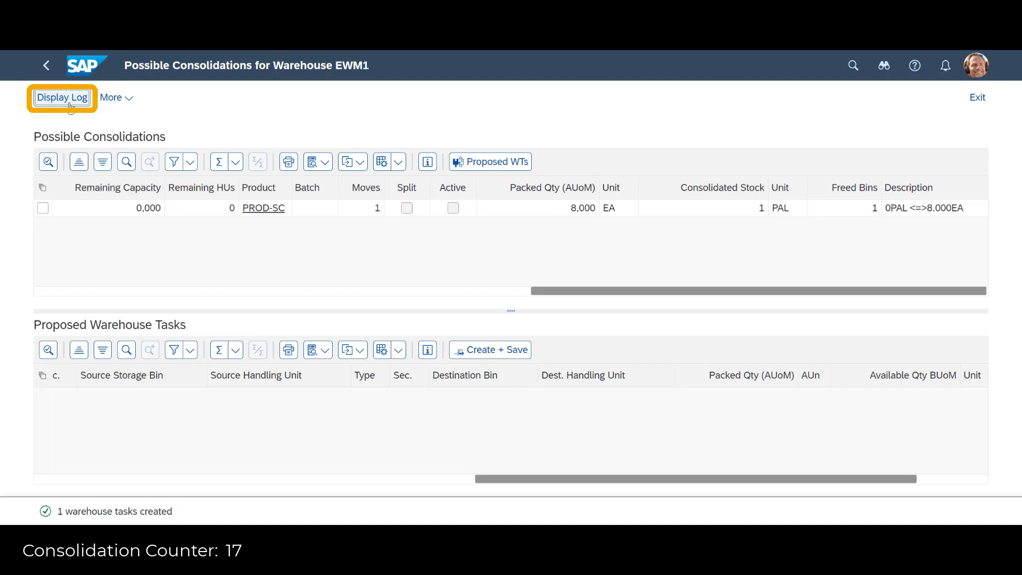
left_click(44, 193)
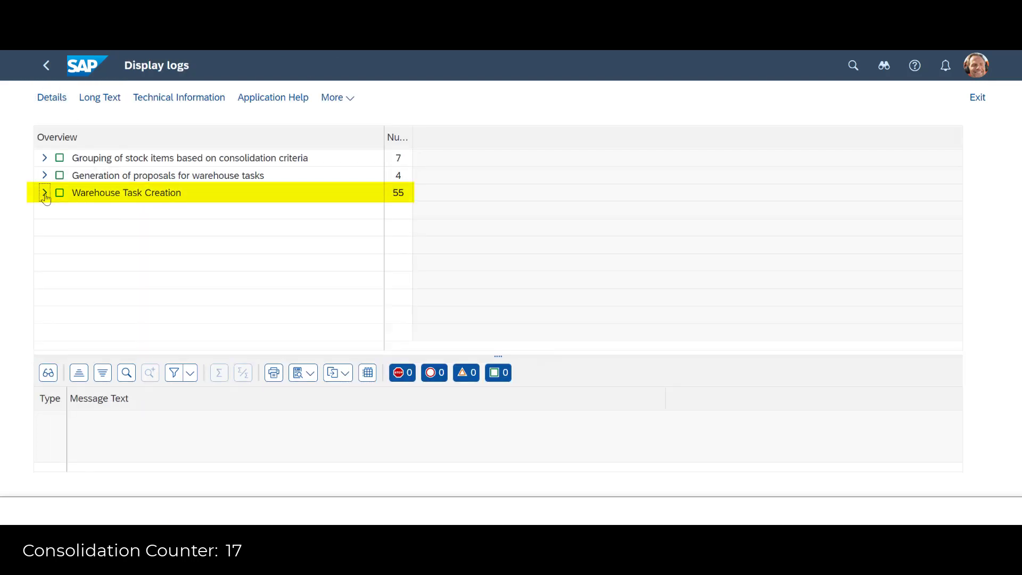
scroll(160, 261, "down", 3)
scroll(171, 258, "down", 5)
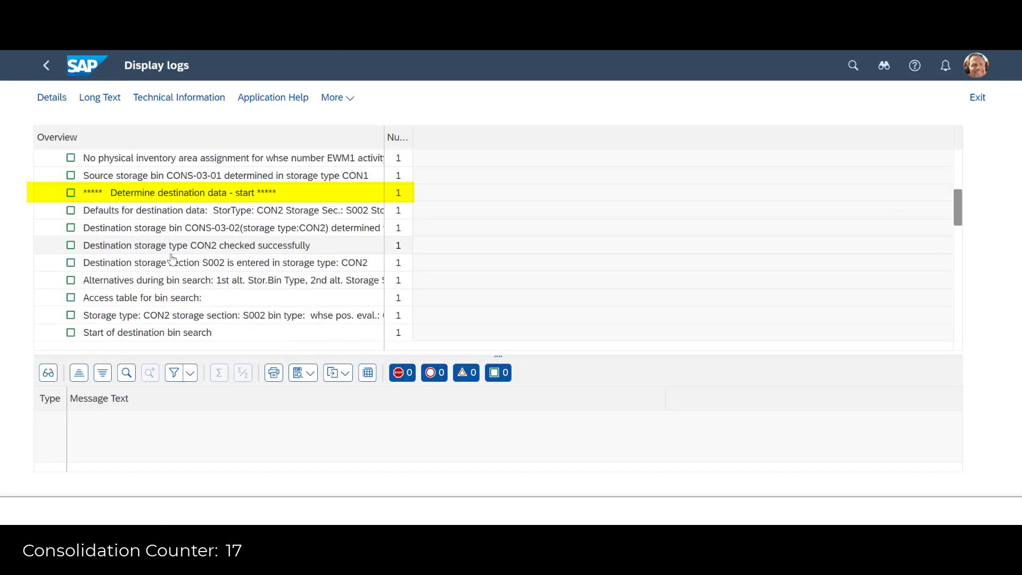
scroll(175, 262, "down", 7)
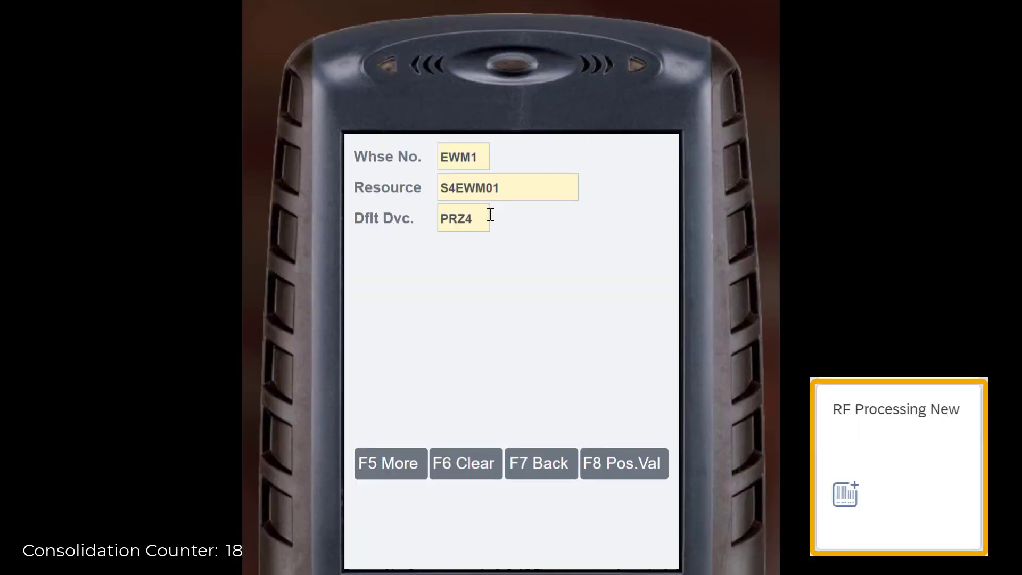
- Log on to RF and load warehouse order 2012201 via manual selection by warehouse order
left_click(480, 222)
key("Return")
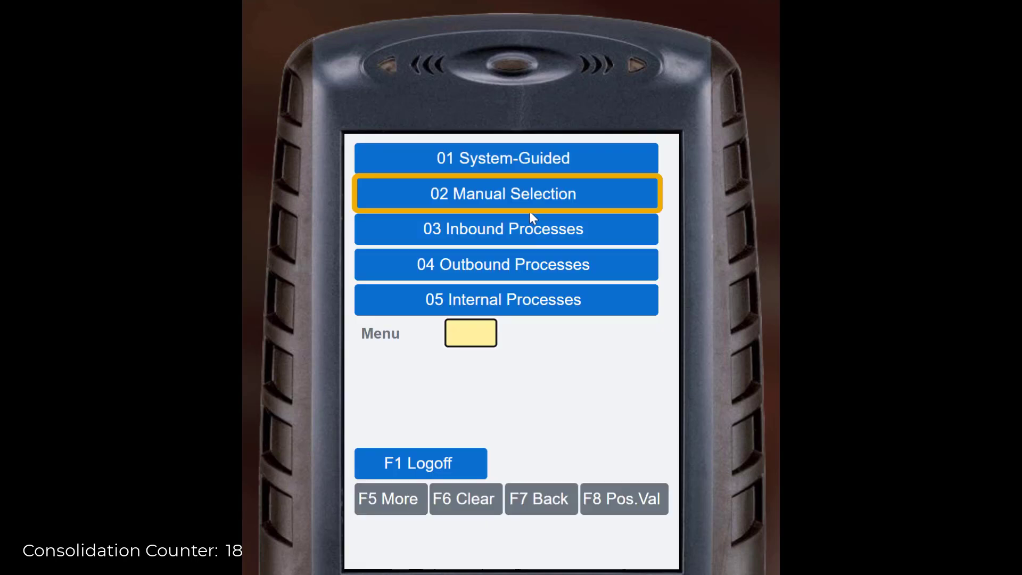
left_click(533, 205)
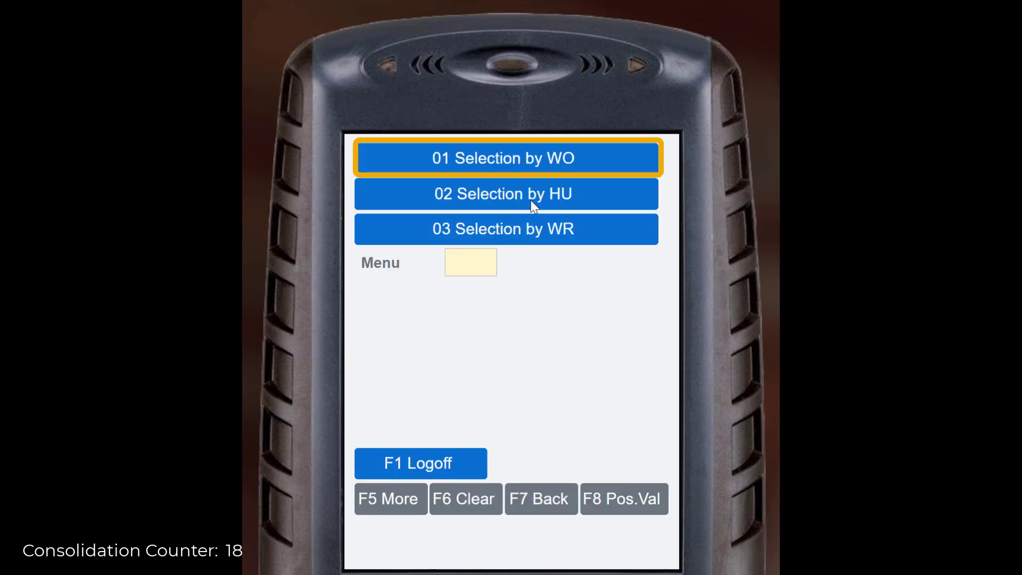
left_click(560, 159)
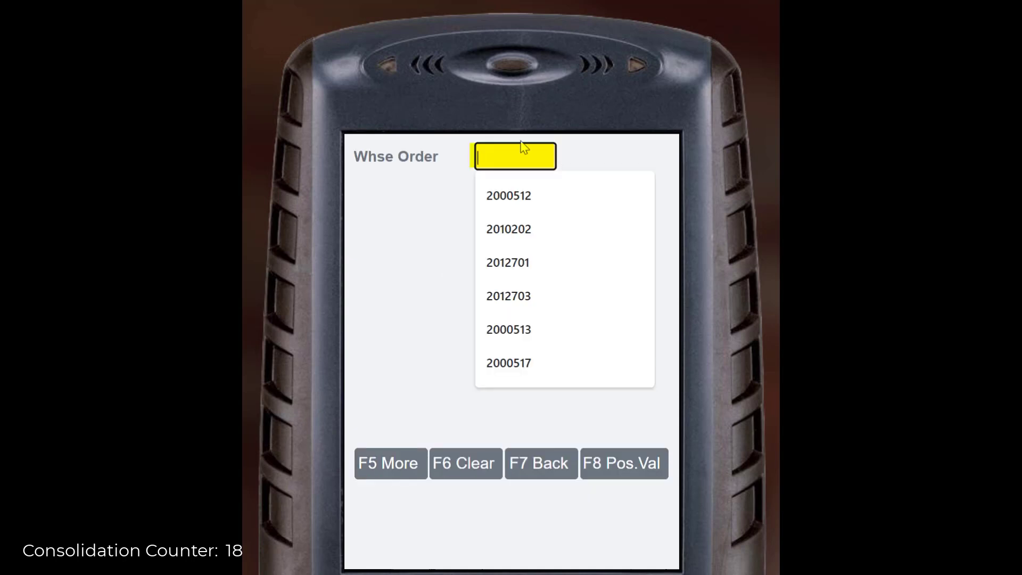
type("2012201")
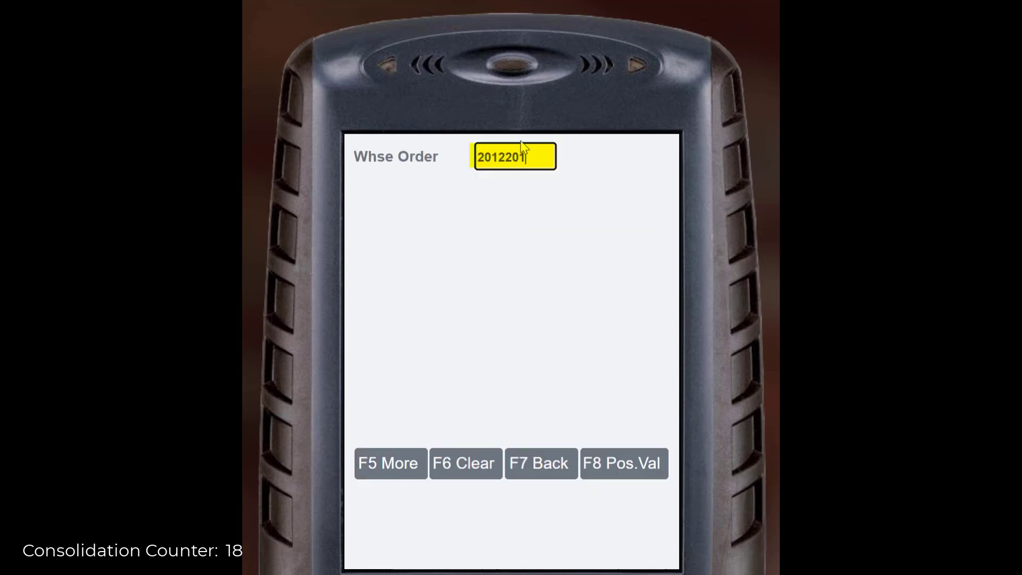
key("Return")
- Choose the packaging material and verify the source bin, source HU and product
left_click(637, 257)
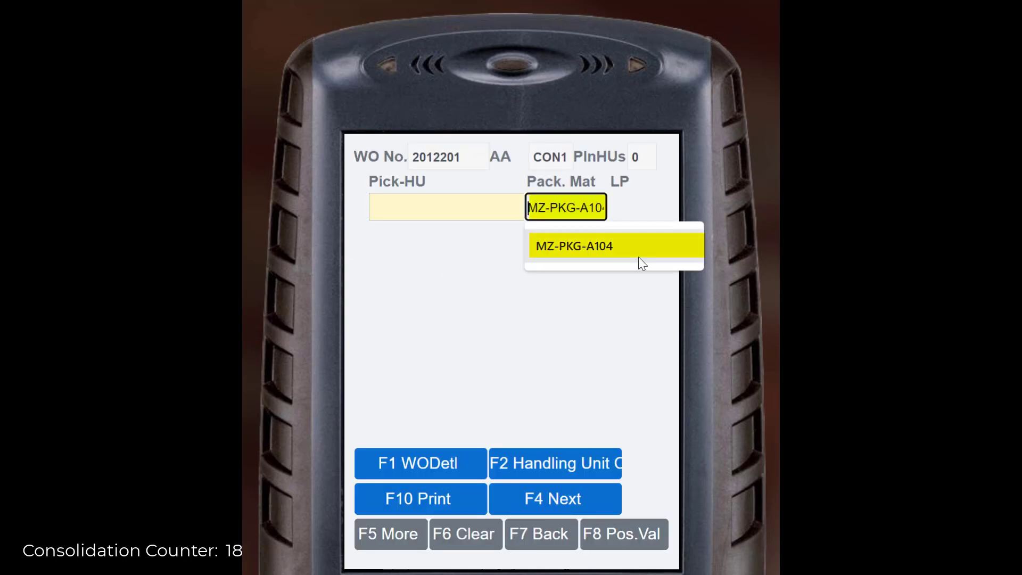
left_click(539, 500)
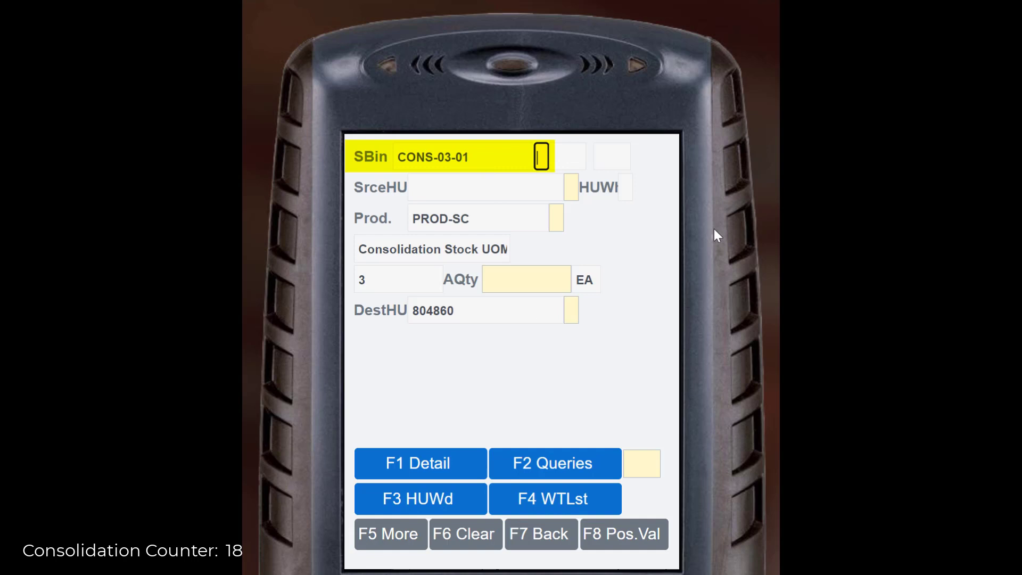
type("C")
key("Return")
key("Return")
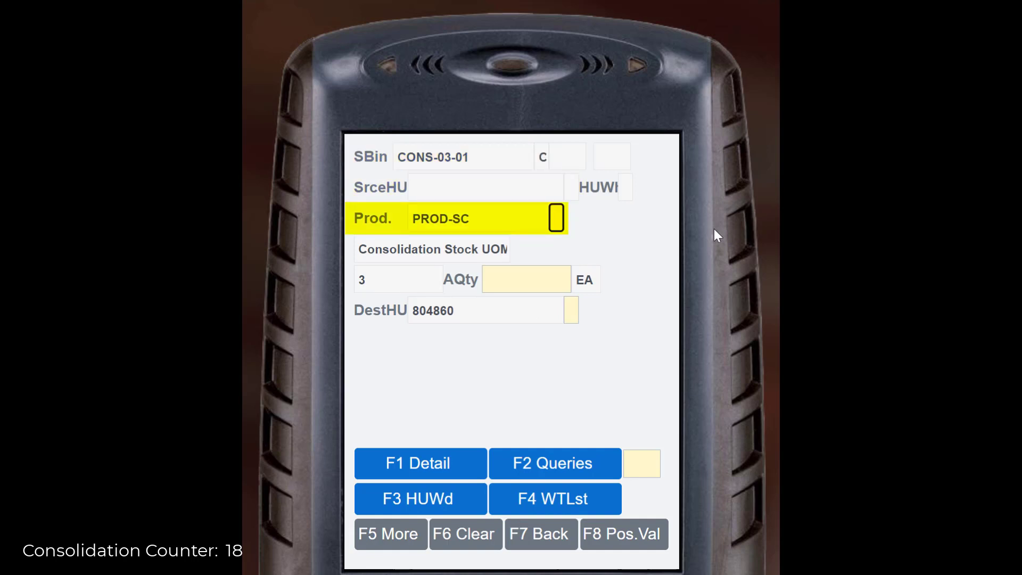
type("P")
key("Return")
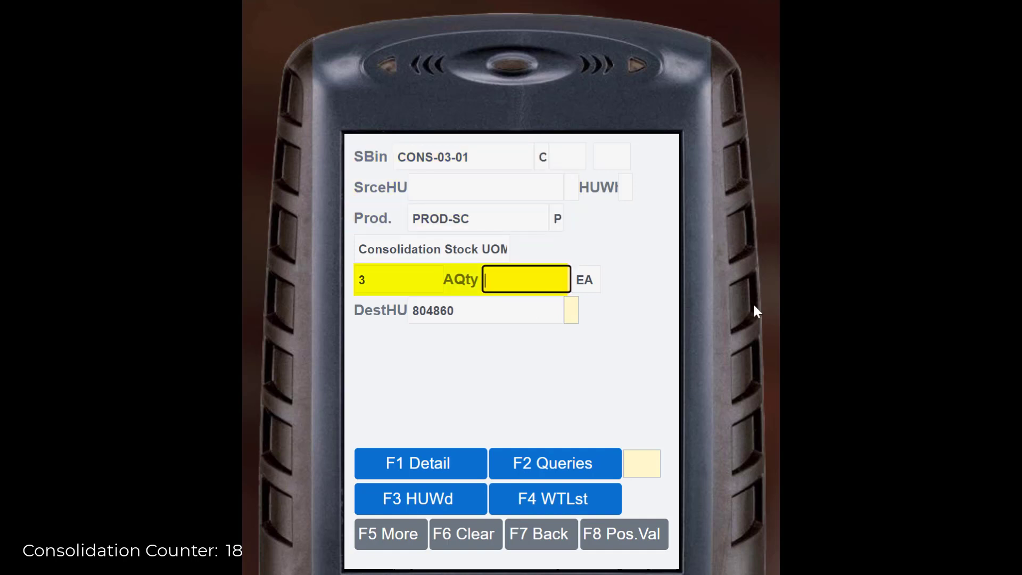
type("3")
key("Return")
- Confirm the destination HU and bin CONS-03-02, completing the 3 EA PROD-SC task
type("60")
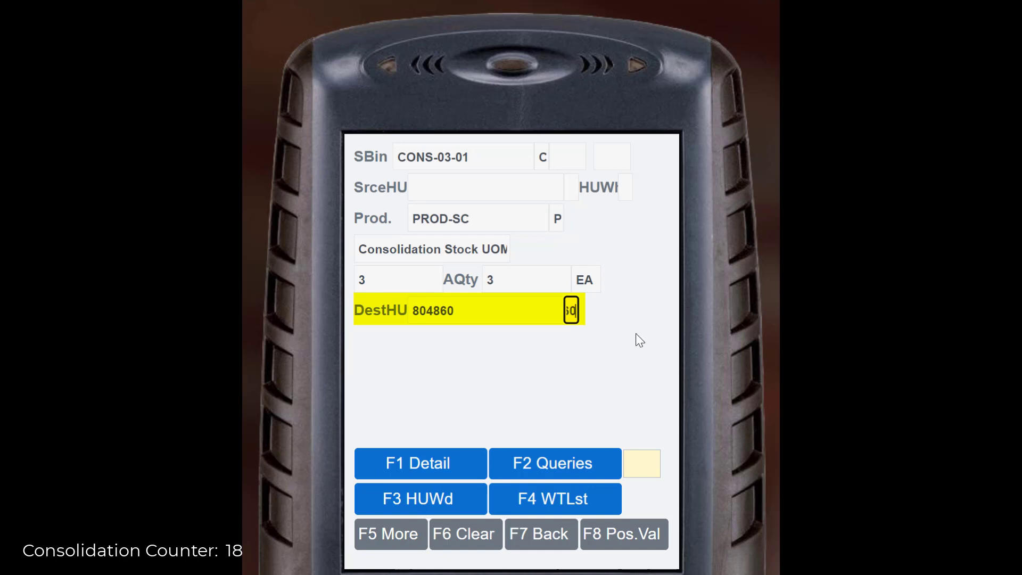
key("Return")
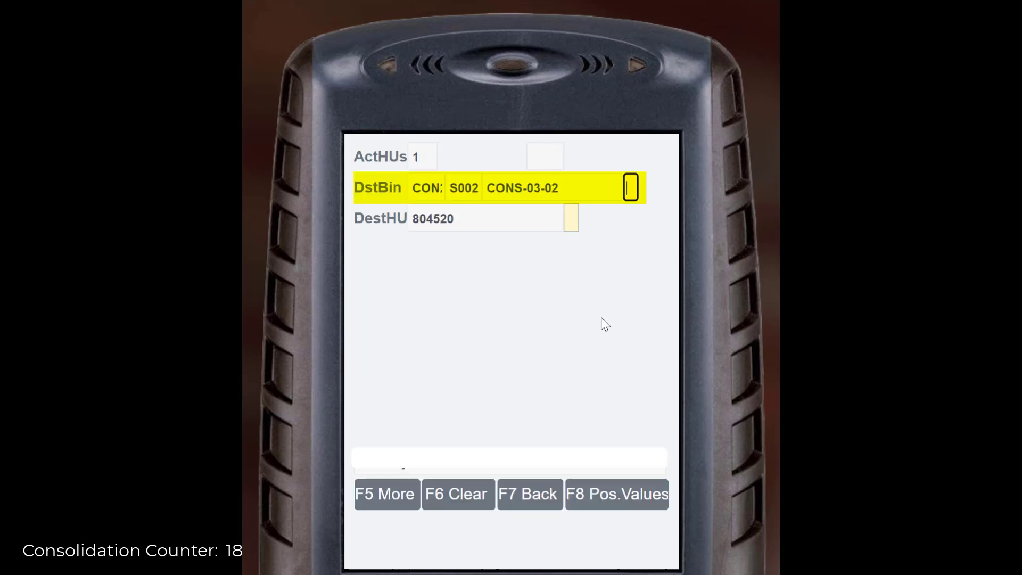
type("C")
key("Return")
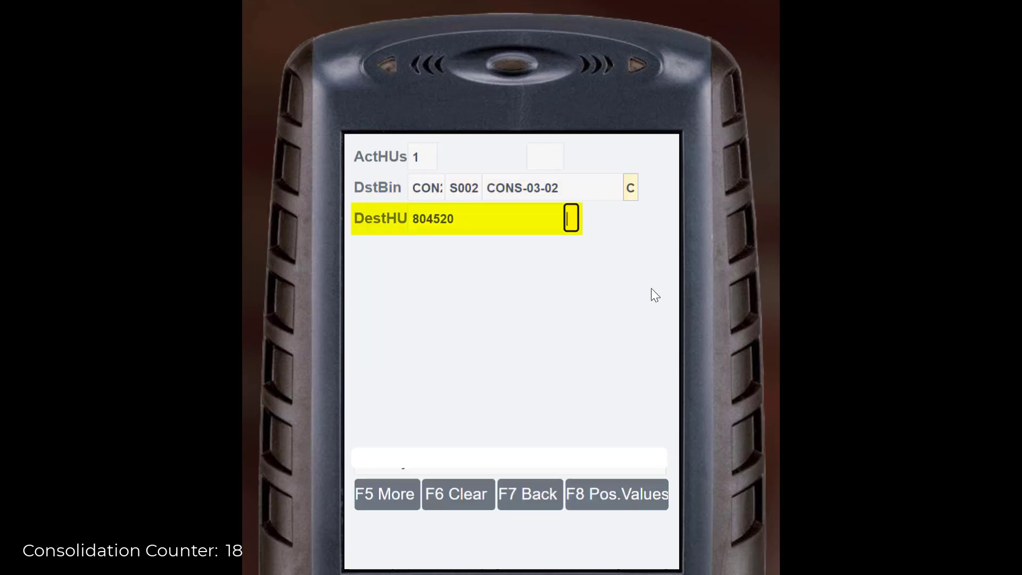
type("20")
key("Return")
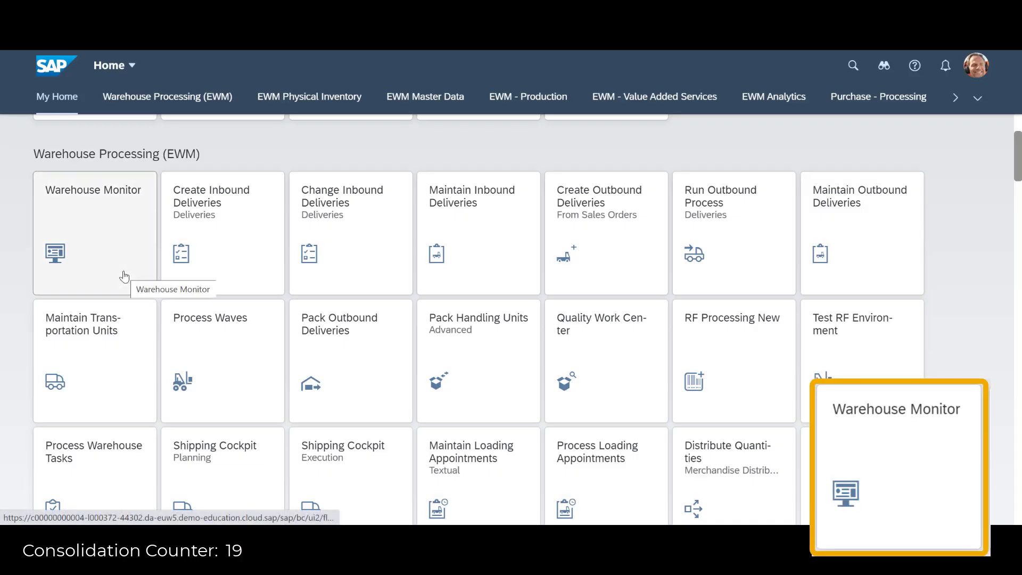
- In the Warehouse Monitor, query available stock for PROD-SC and switch to the physical stock list
left_click(124, 277)
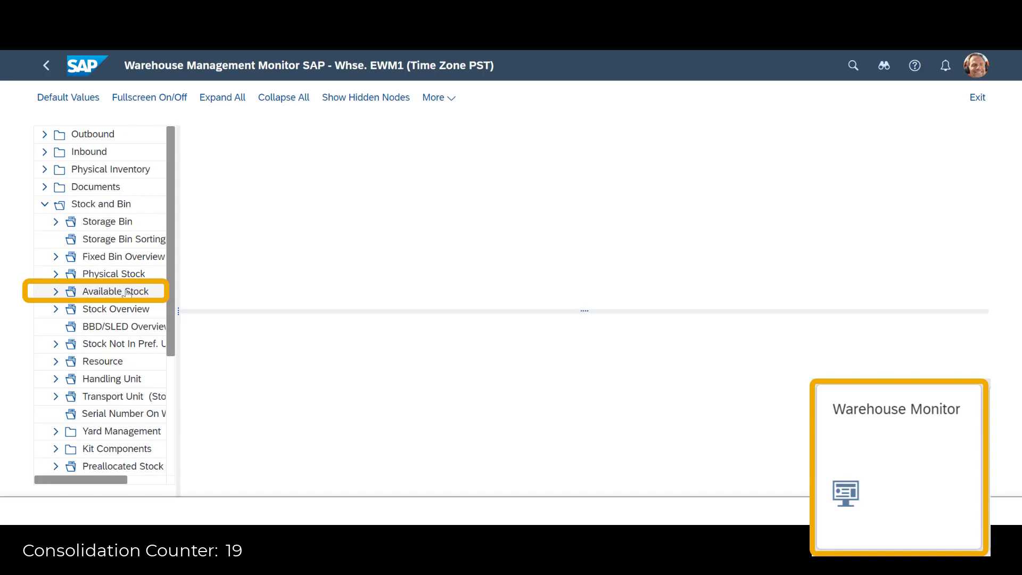
left_click(128, 292)
type("PRO")
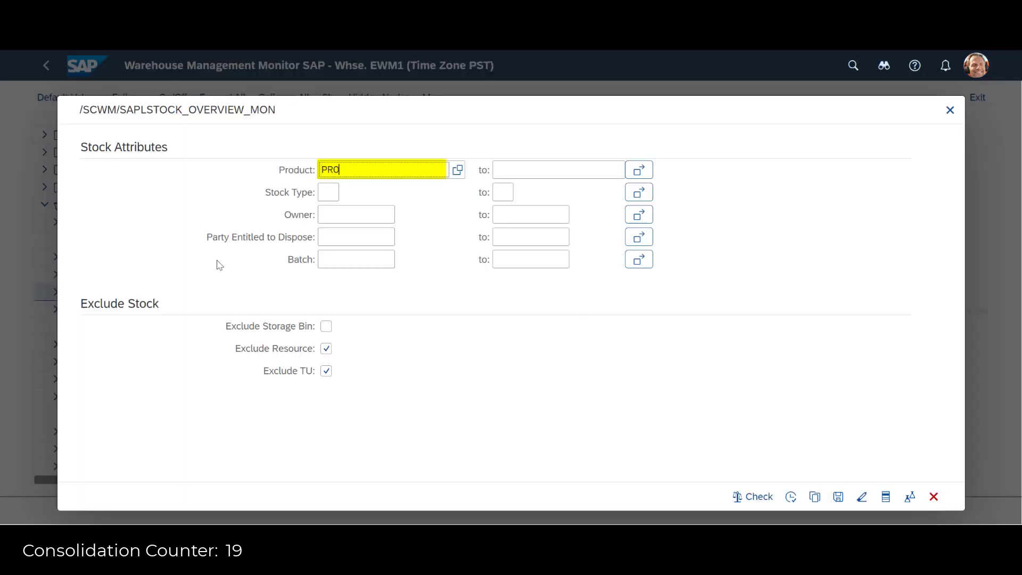
type("D-SC")
left_click(789, 496)
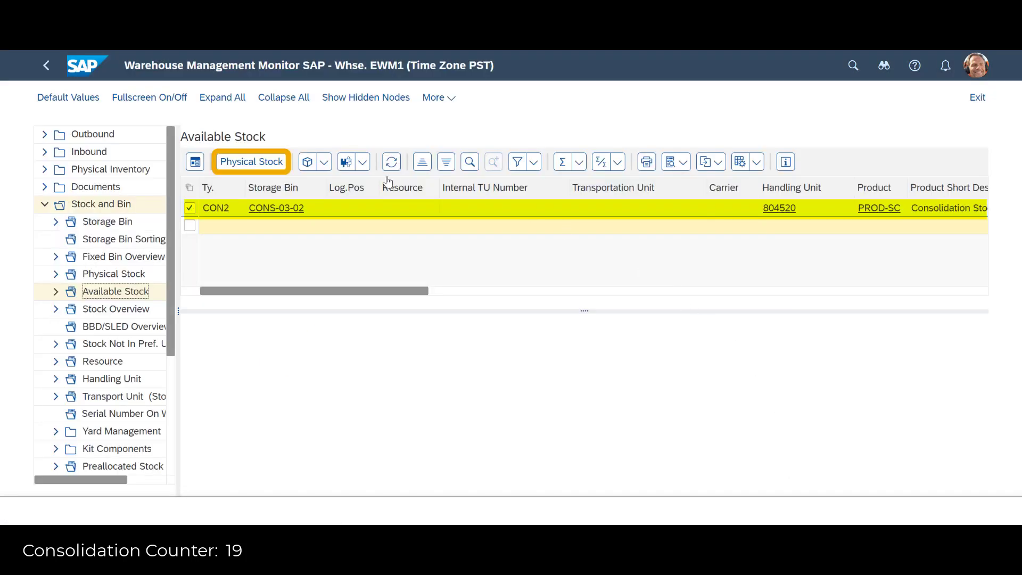
left_click(271, 164)
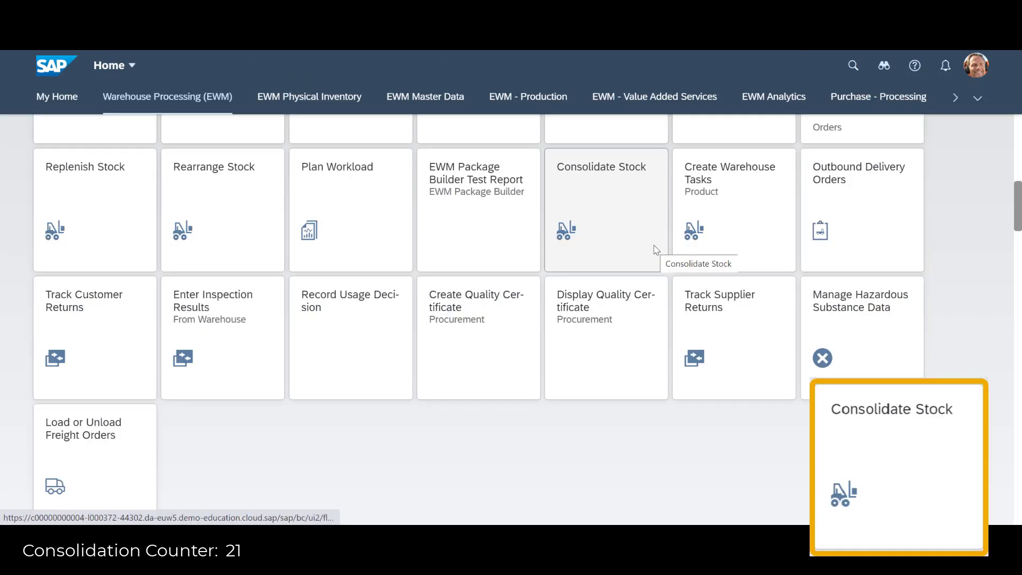
- Open Consolidate Stock with product EWM-QM and warehouse process type 9999
left_click(656, 250)
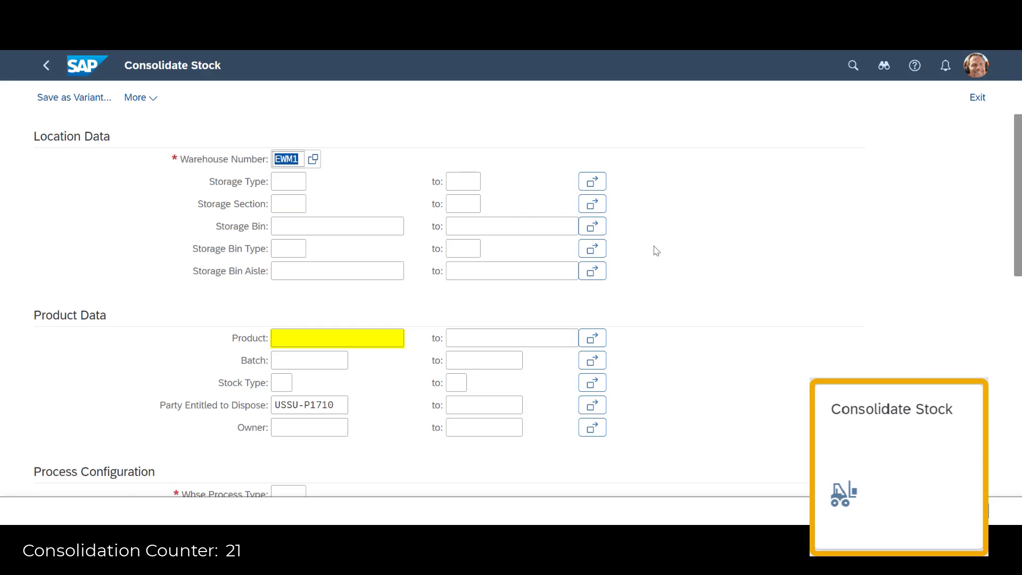
left_click(331, 337)
type("EWM")
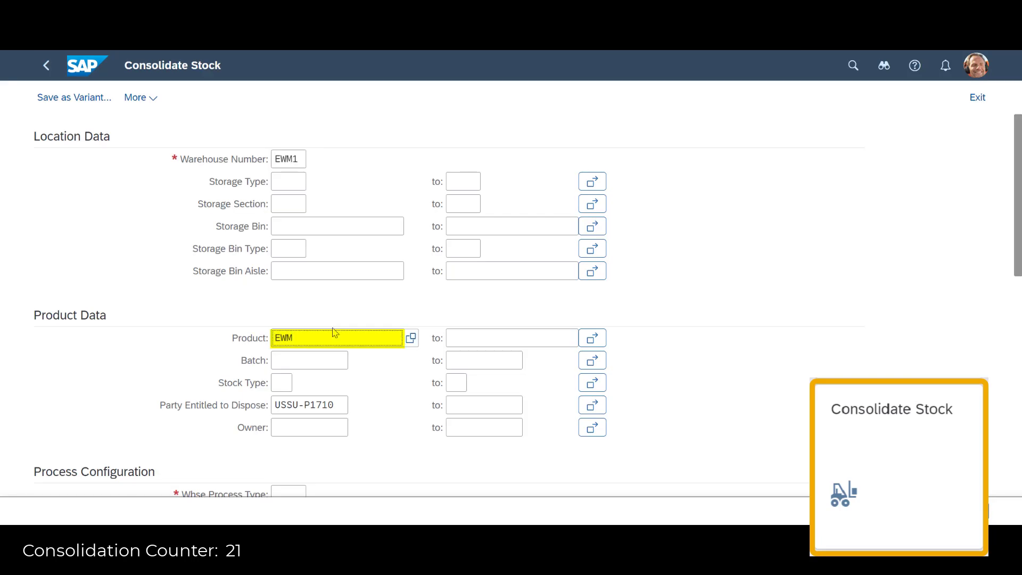
type("-QM")
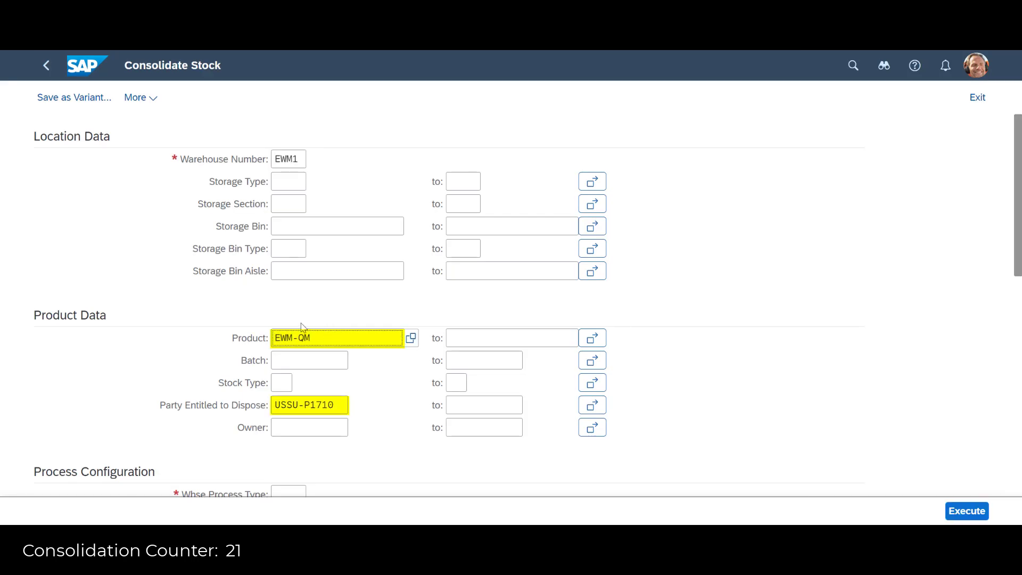
scroll(361, 326, "down", 4)
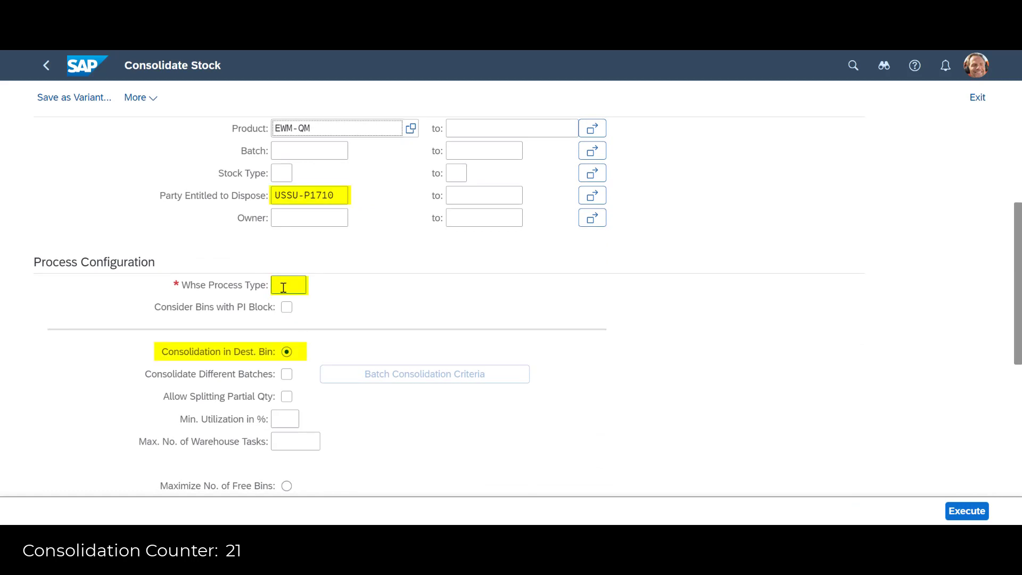
left_click(283, 287)
type("9999")
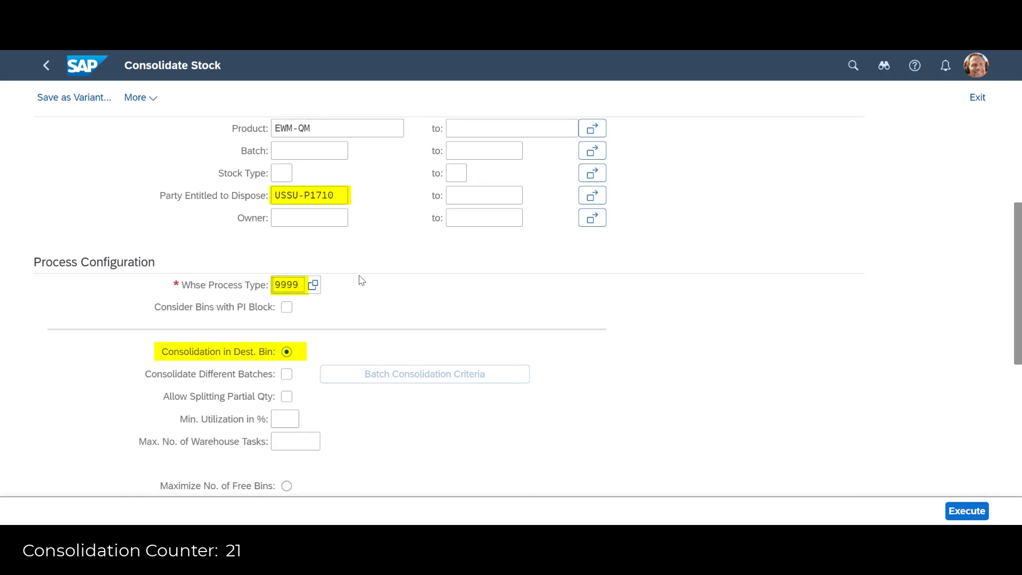
- Choose consolidation on work center and enter work center CONS
scroll(482, 324, "down", 4)
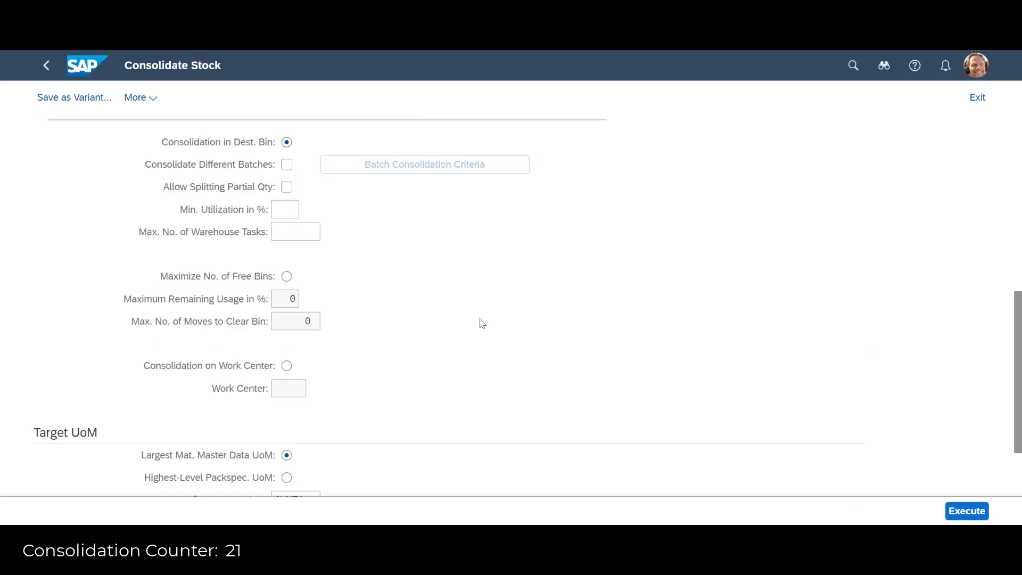
scroll(482, 324, "down", 1)
left_click(286, 295)
left_click(298, 319)
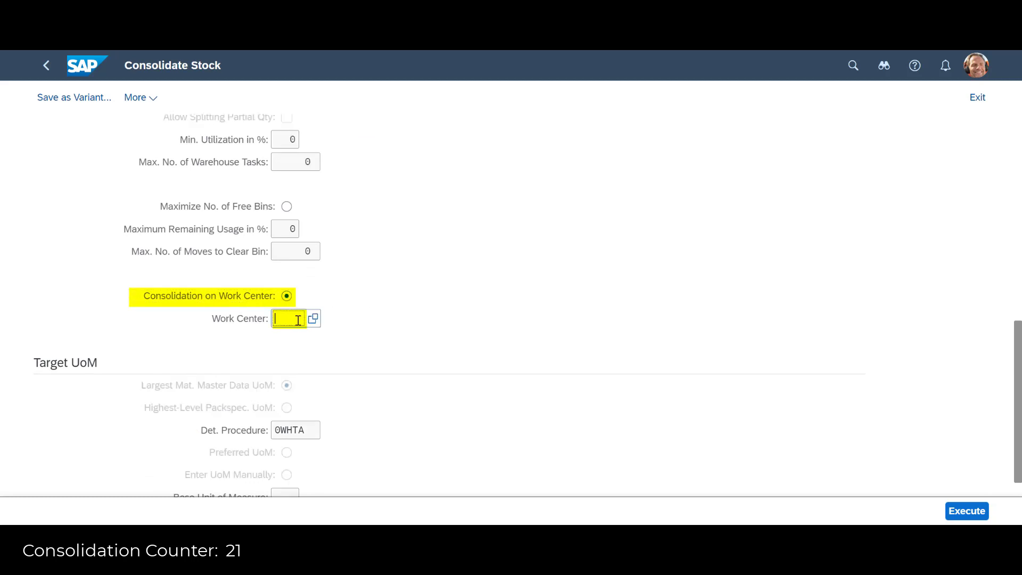
left_click(314, 318)
type("CONS")
key("Tab")
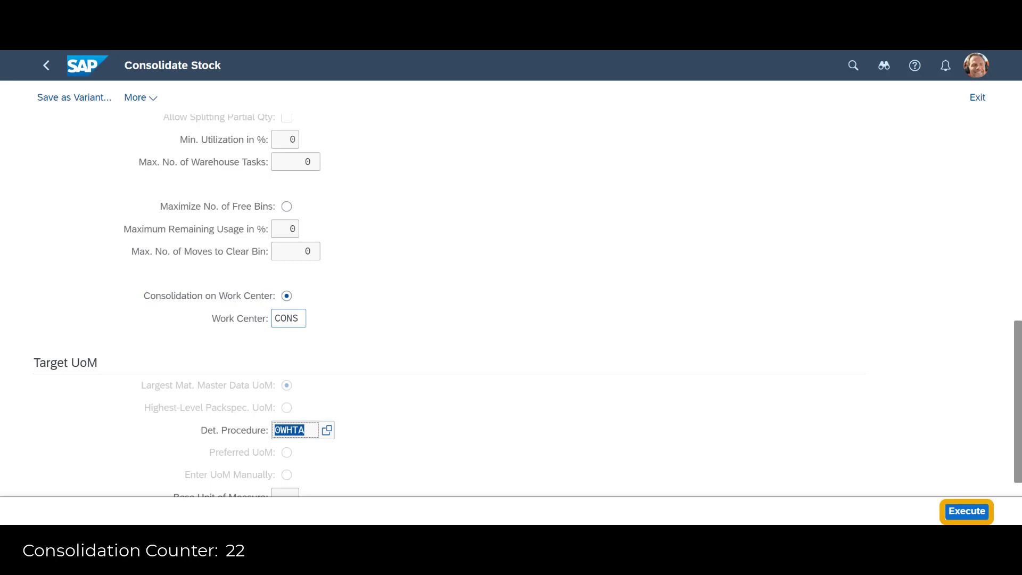
- Execute the analysis, select all proposed warehouse tasks for EWM-QM, and create and save them
left_click(972, 512)
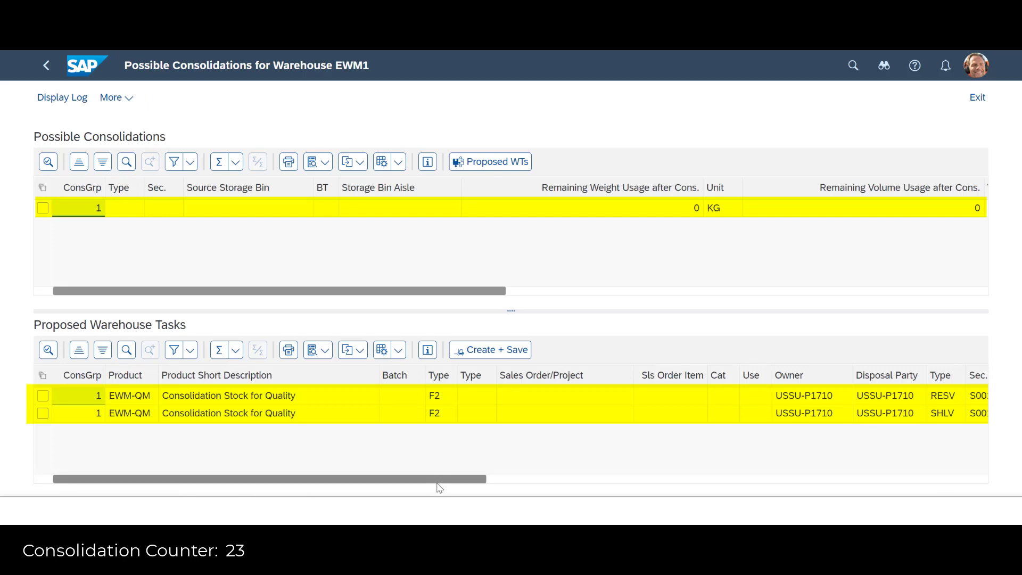
left_click_drag(437, 485, 747, 514)
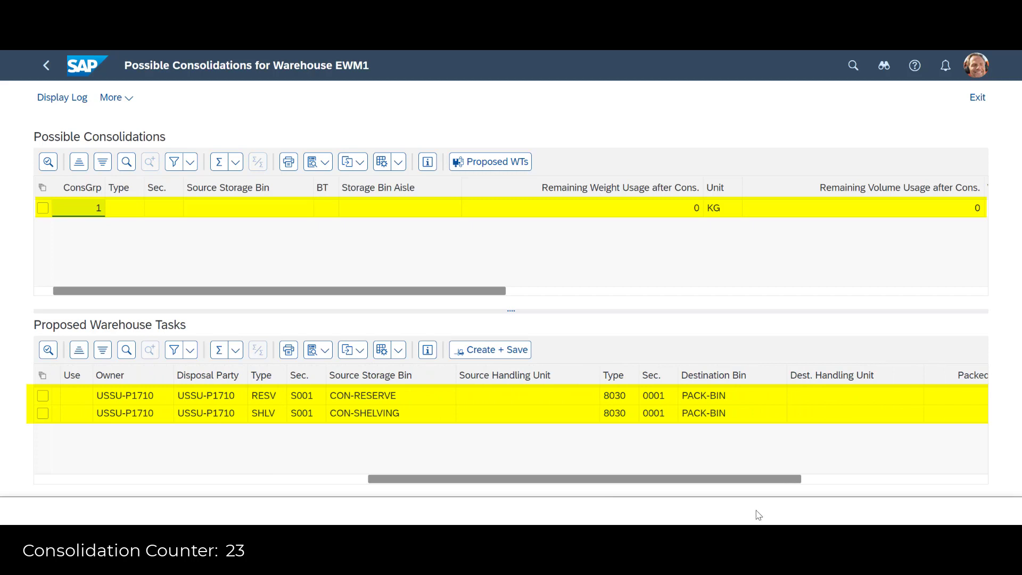
left_click(42, 375)
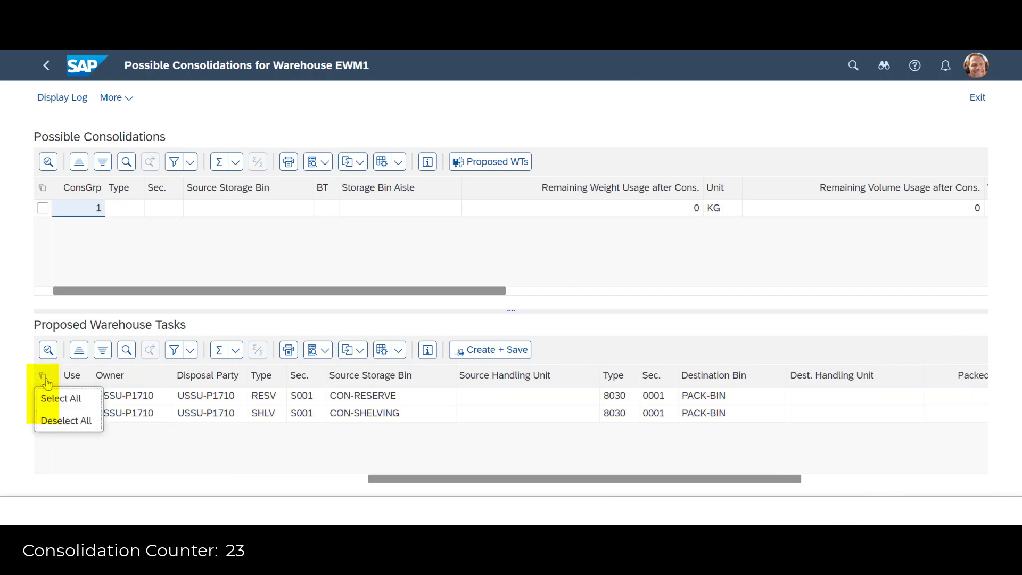
left_click(57, 398)
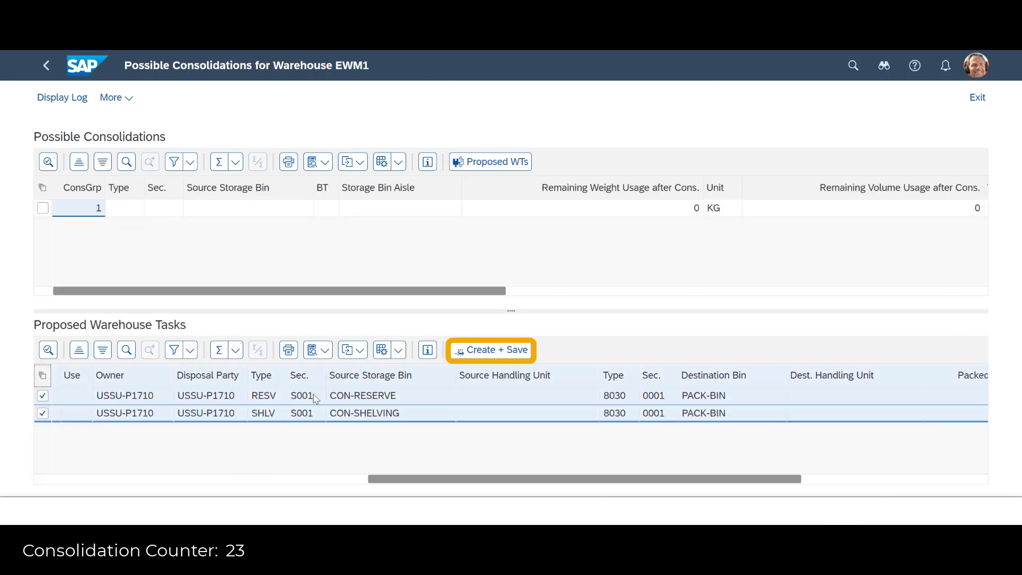
left_click(506, 351)
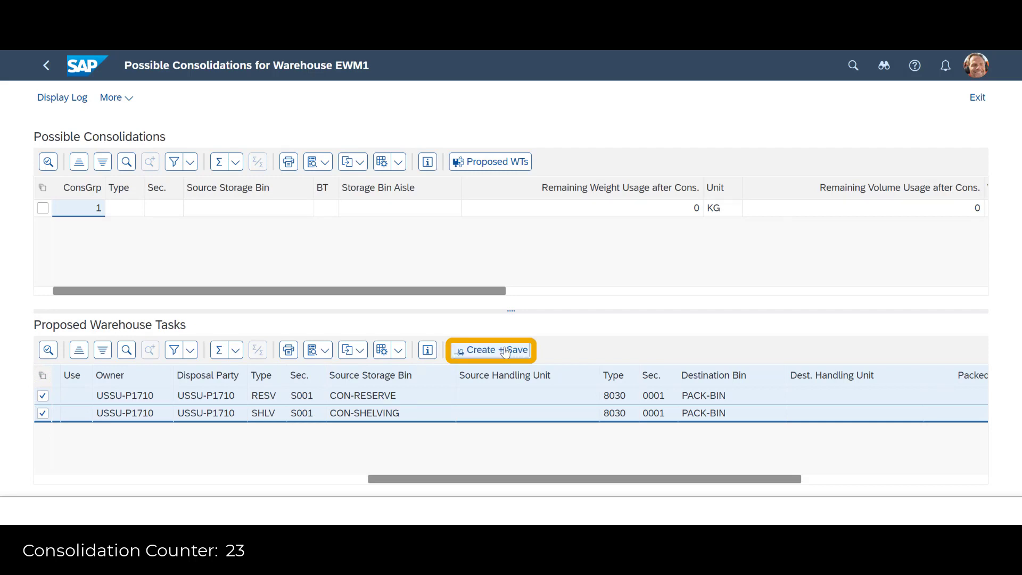
- Display the log and expand Warehouse Task Creation to see orders 2012202 and 2012203
left_click(62, 98)
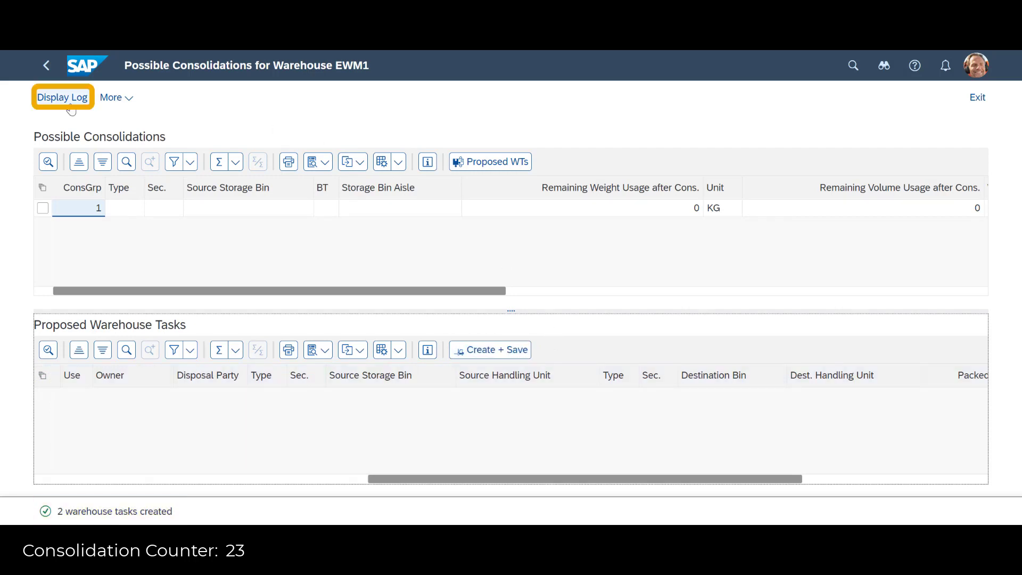
left_click(45, 193)
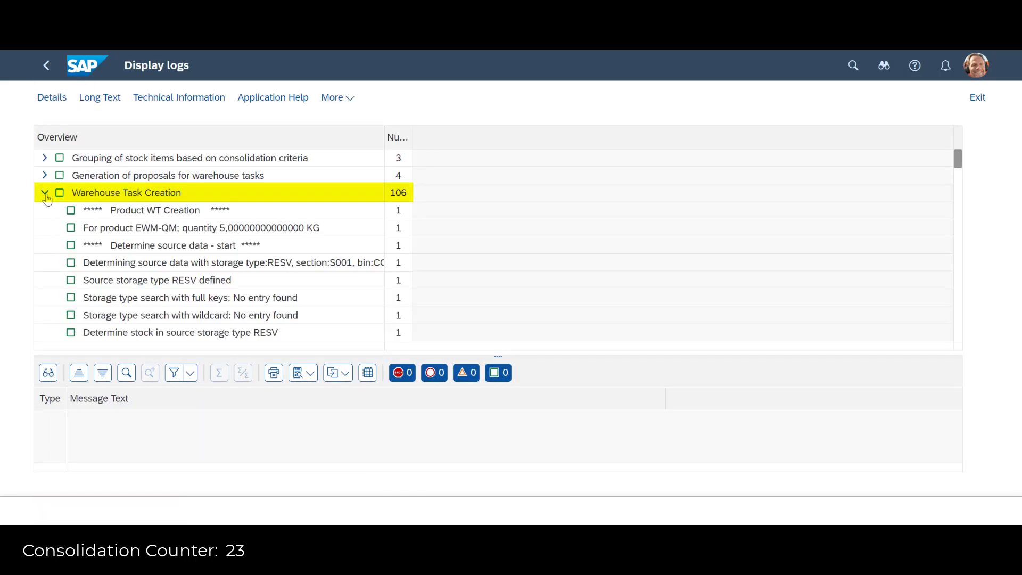
scroll(233, 266, "down", 5)
scroll(232, 266, "down", 15)
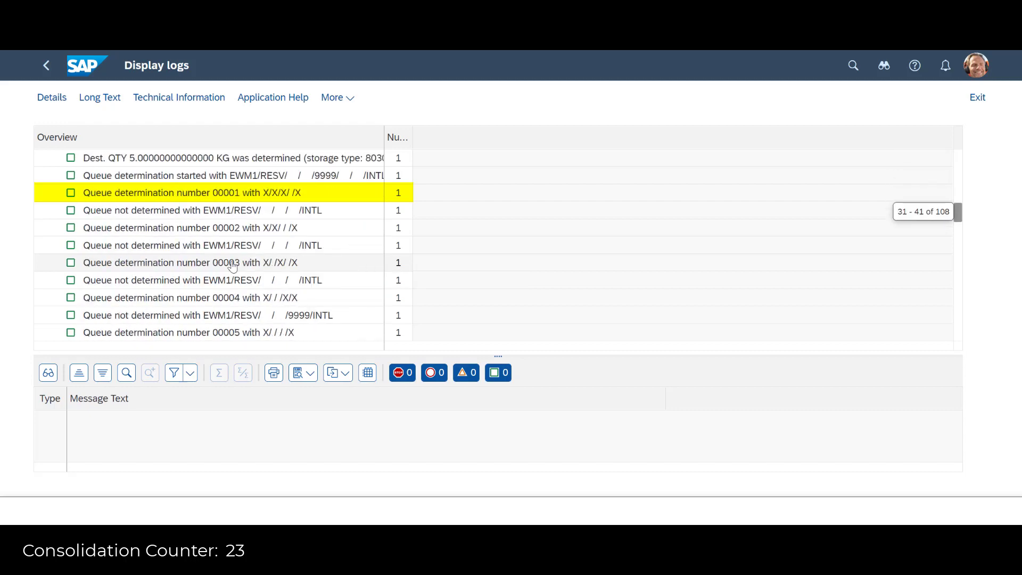
scroll(232, 266, "down", 10)
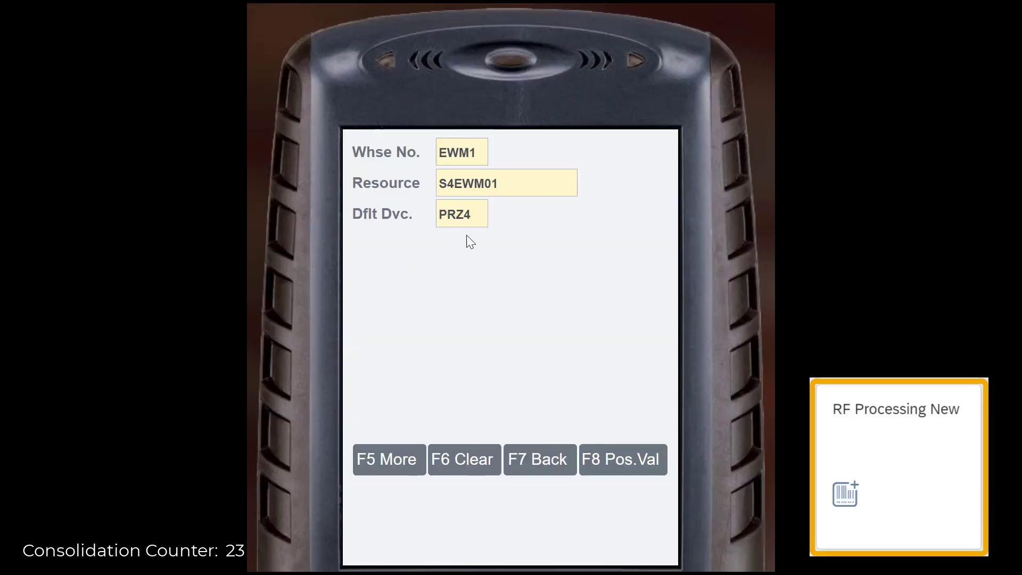
- Log on to RF and load warehouse order 2012202 via manual selection by warehouse order
left_click(474, 211)
key("Return")
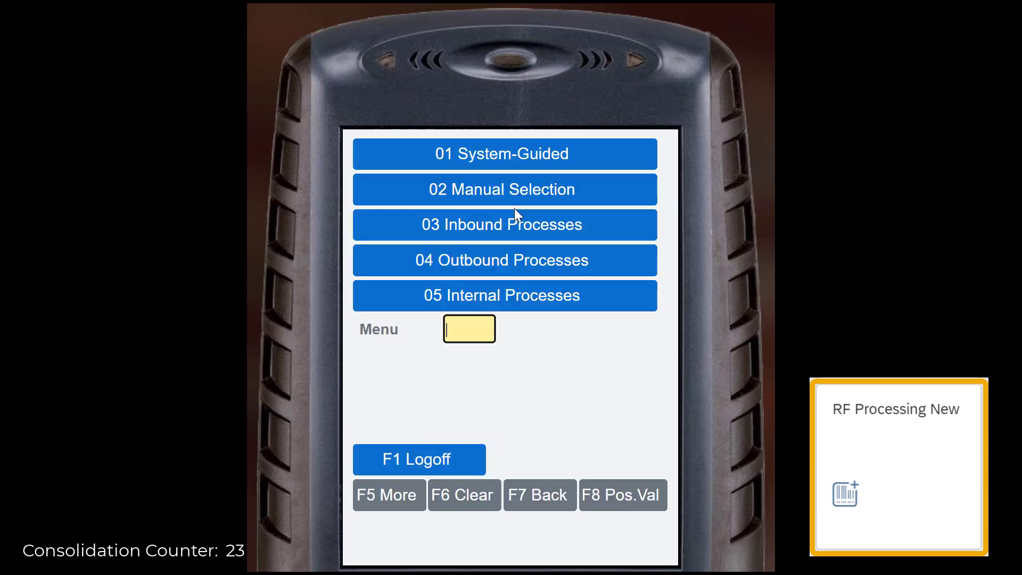
left_click(514, 205)
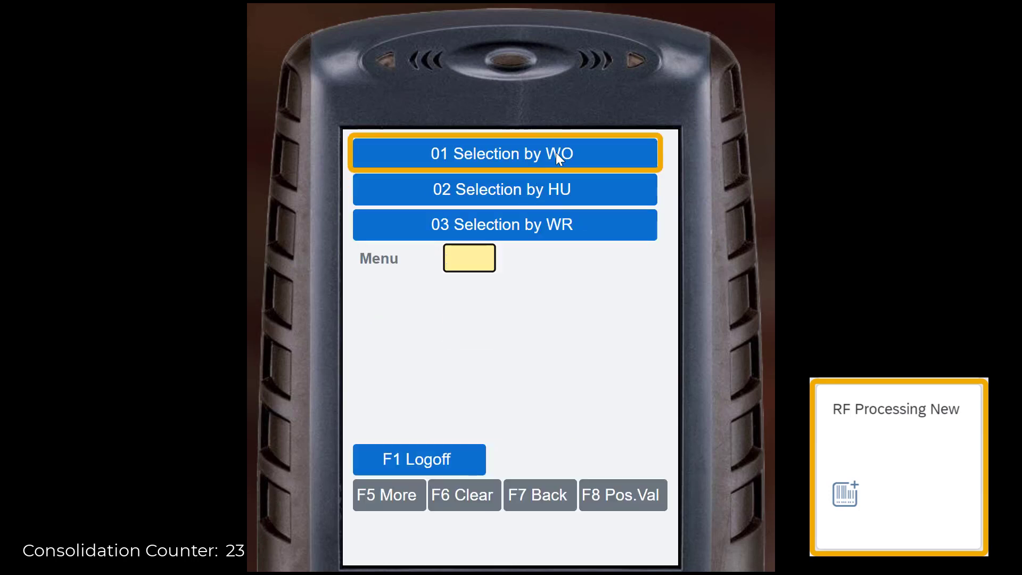
left_click(556, 155)
type("20")
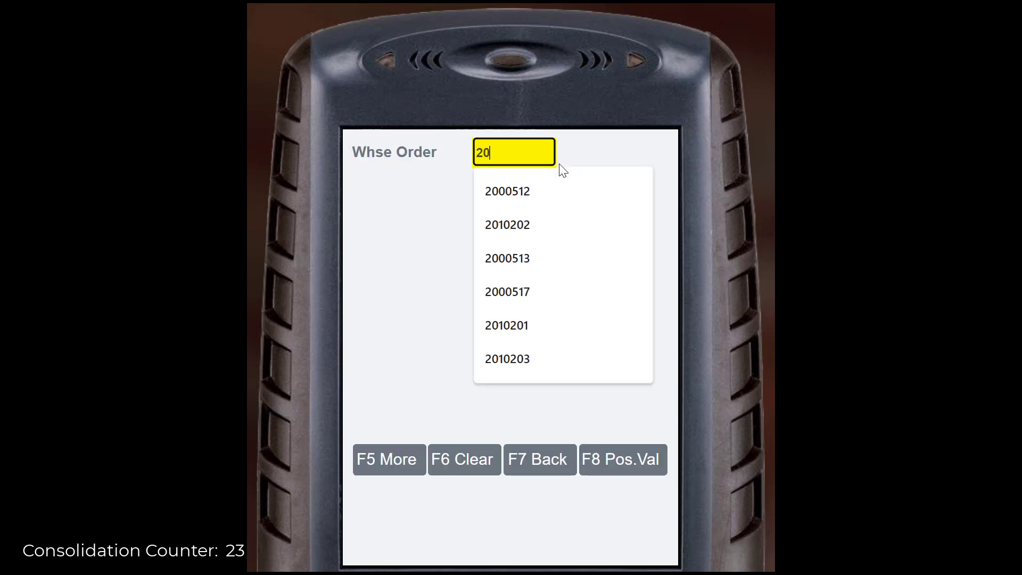
type("12202")
key("Return")
- Create a new pick HU with packaging material MZ-PKG-A104 for order 2012202
left_click(552, 209)
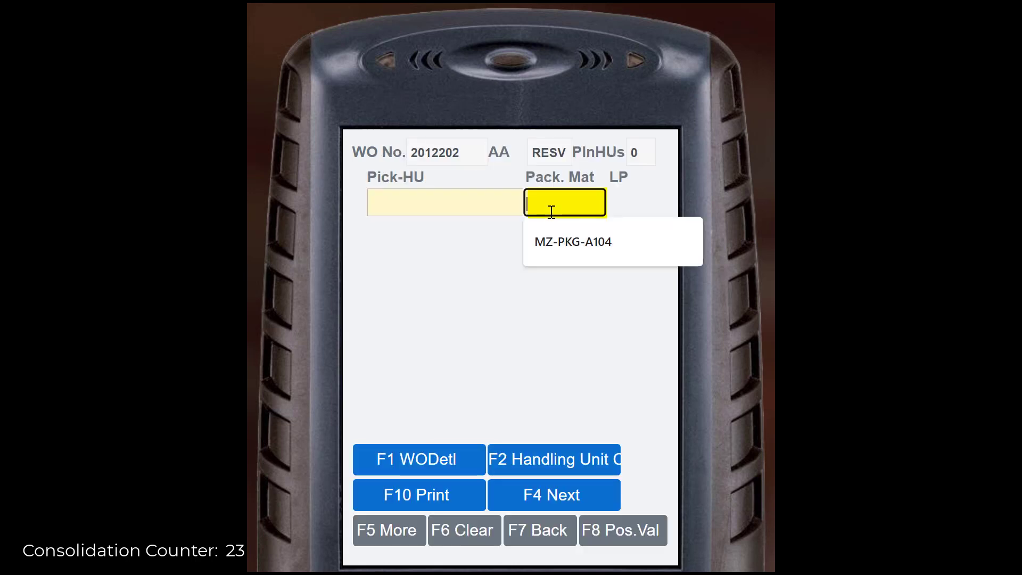
left_click(561, 240)
left_click(553, 466)
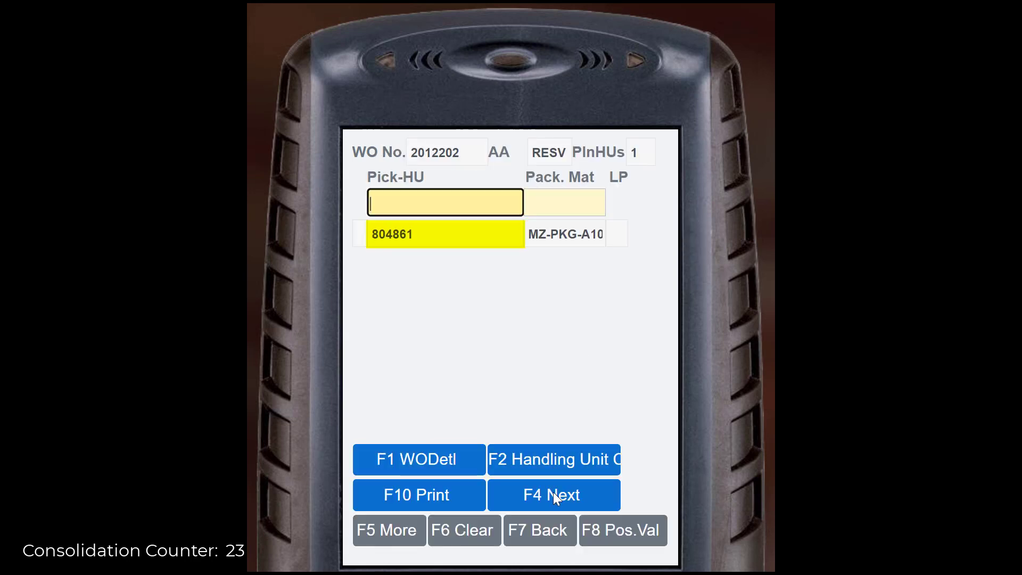
left_click(553, 492)
- Confirm order 2012202's task: source, product, 5 KG quantity, destination HU and PACK-BIN
type("C")
left_click(529, 184)
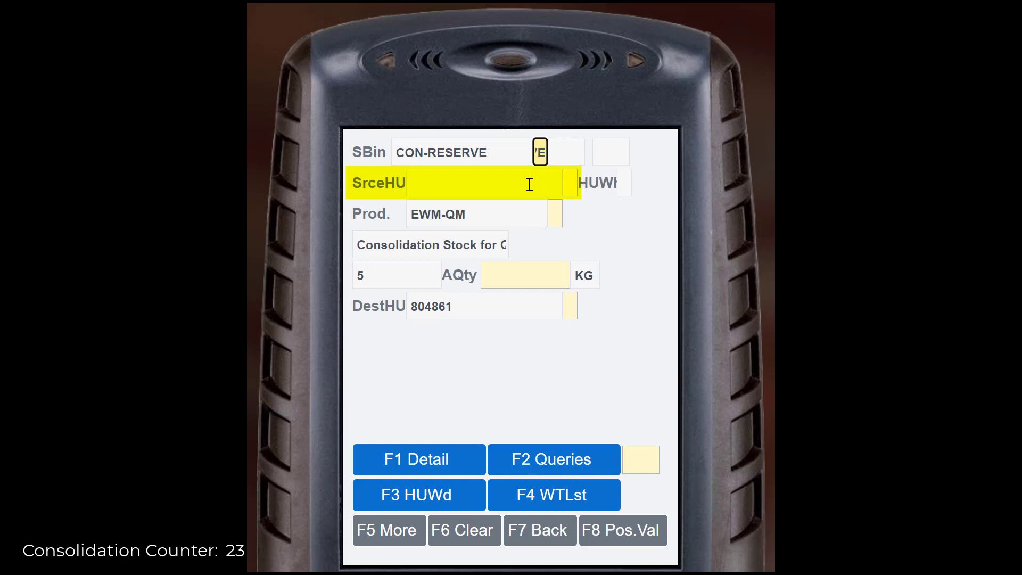
key("Return")
type("M")
key("Return")
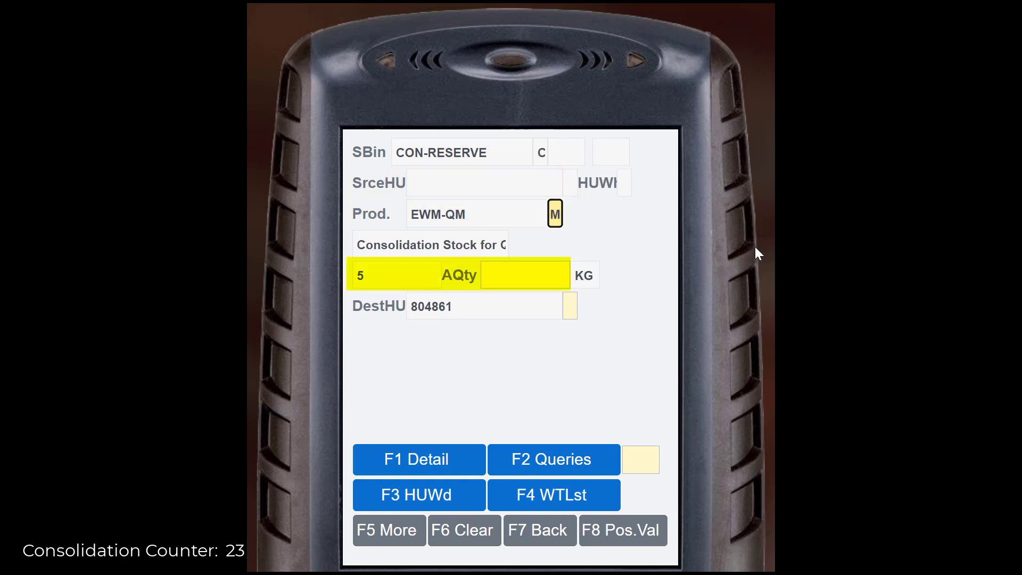
type("5")
key("Return")
key("Return")
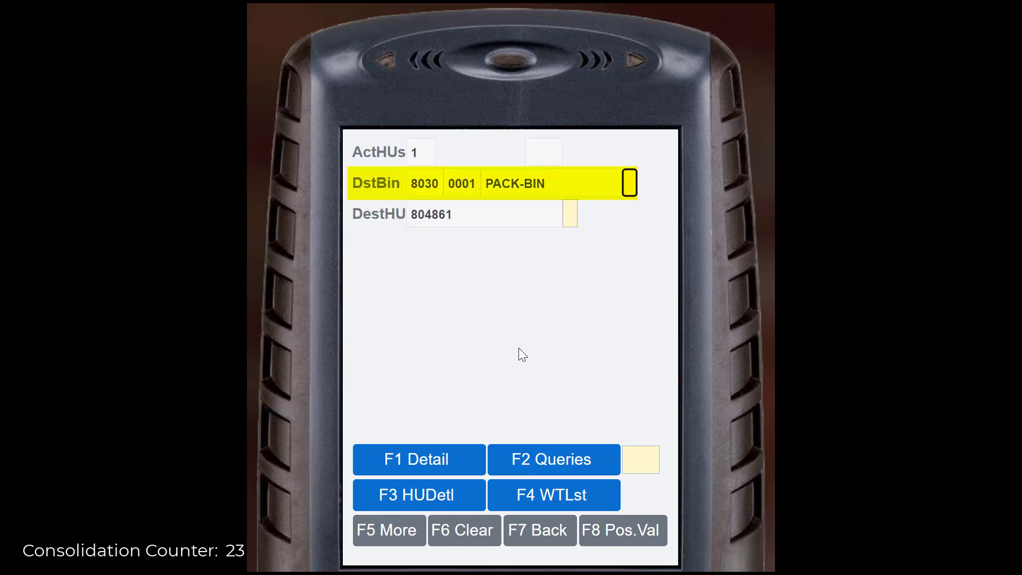
type("P")
key("Return")
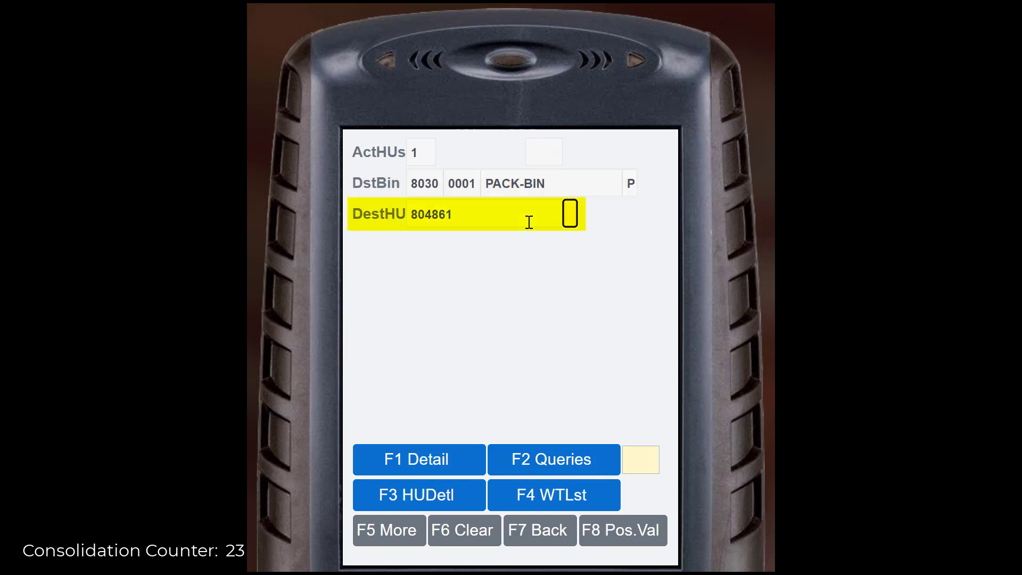
type("1")
key("Return")
- Load warehouse order 2012203 and create a new pick HU with packaging material MZ-PKG-A104
type("201220")
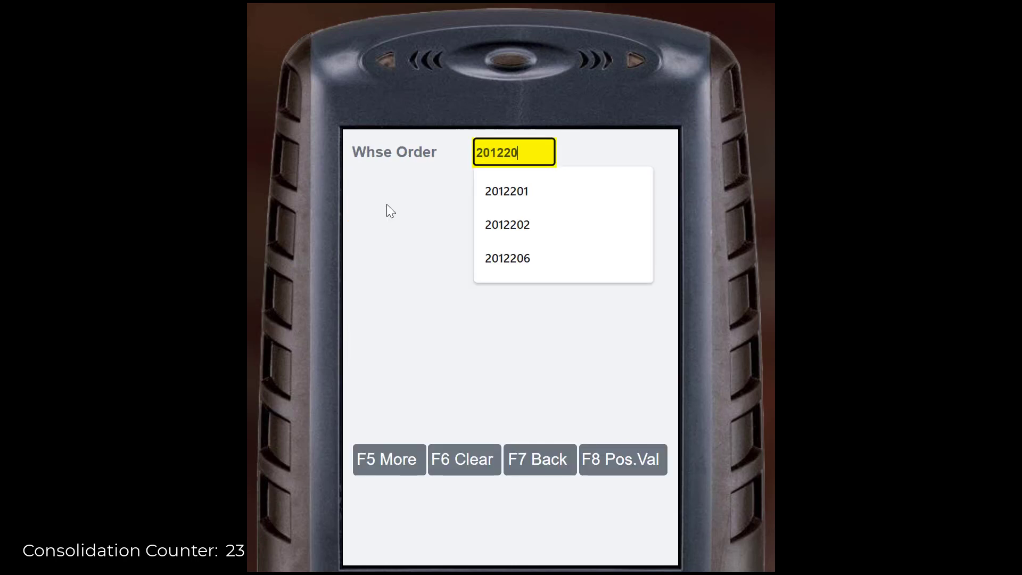
type("3")
key("Return")
left_click(552, 199)
type("MZ-PKG-A104")
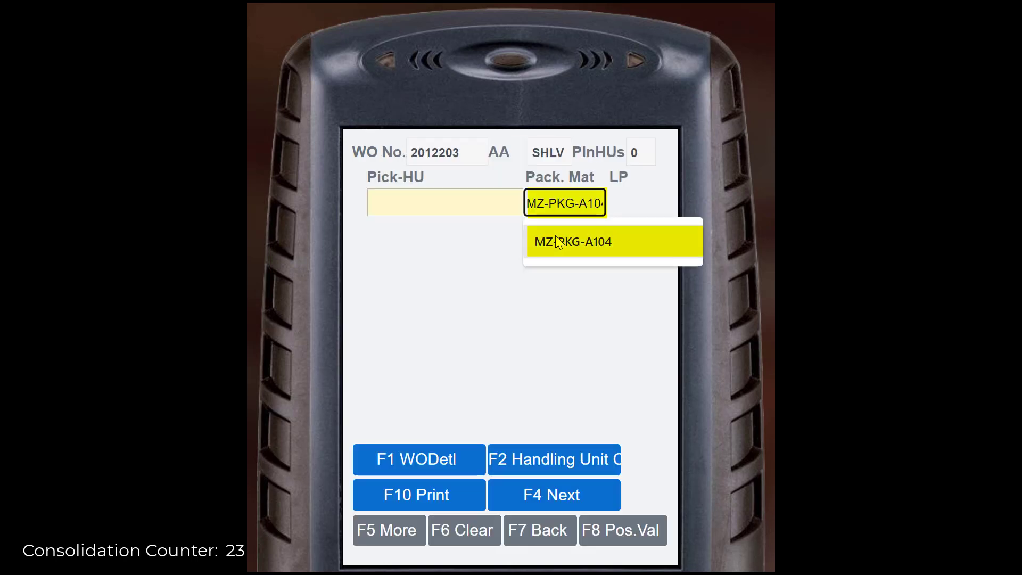
left_click(555, 236)
left_click(571, 452)
left_click(567, 493)
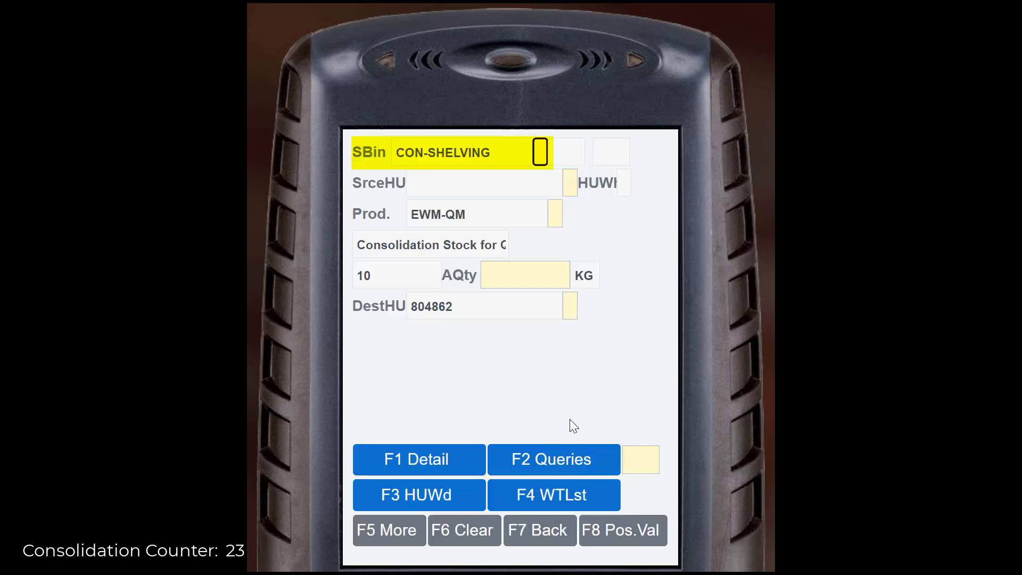
- Confirm order 2012203's task: 10 KG EWM-QM into HU 804862 at PACK-BIN
type("G")
key("Return")
key("Return")
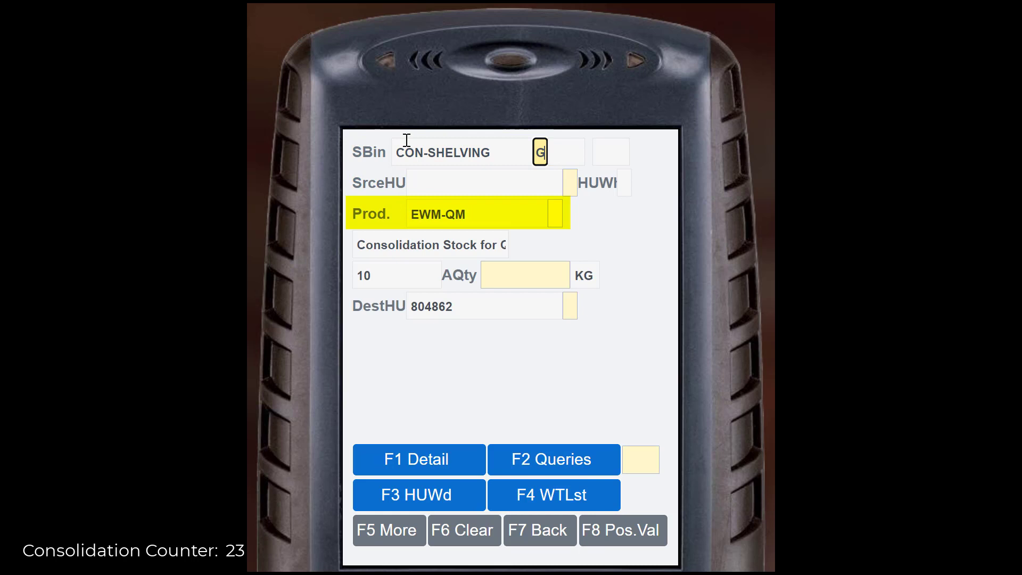
type("E")
key("Return")
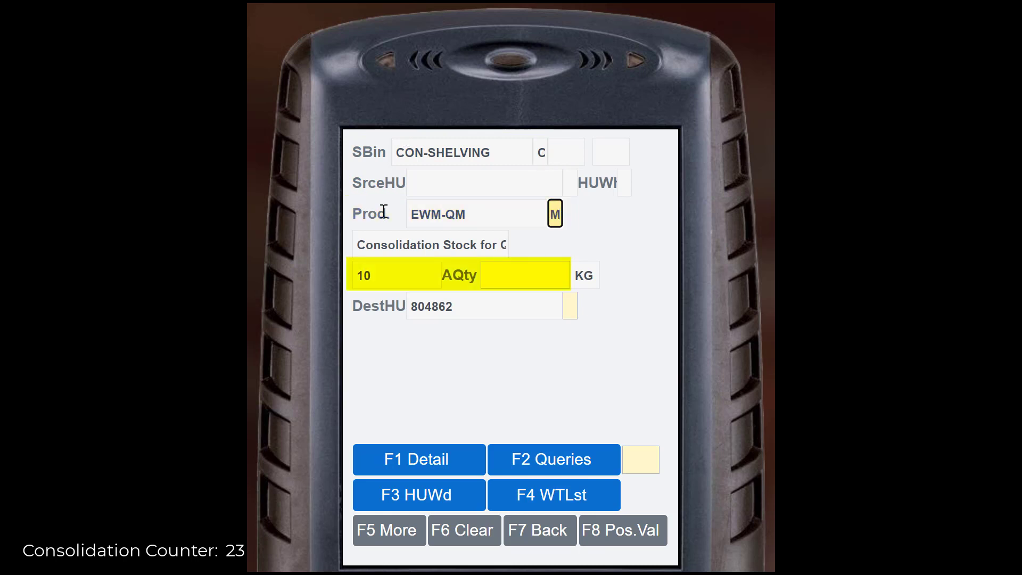
type("10")
key("Return")
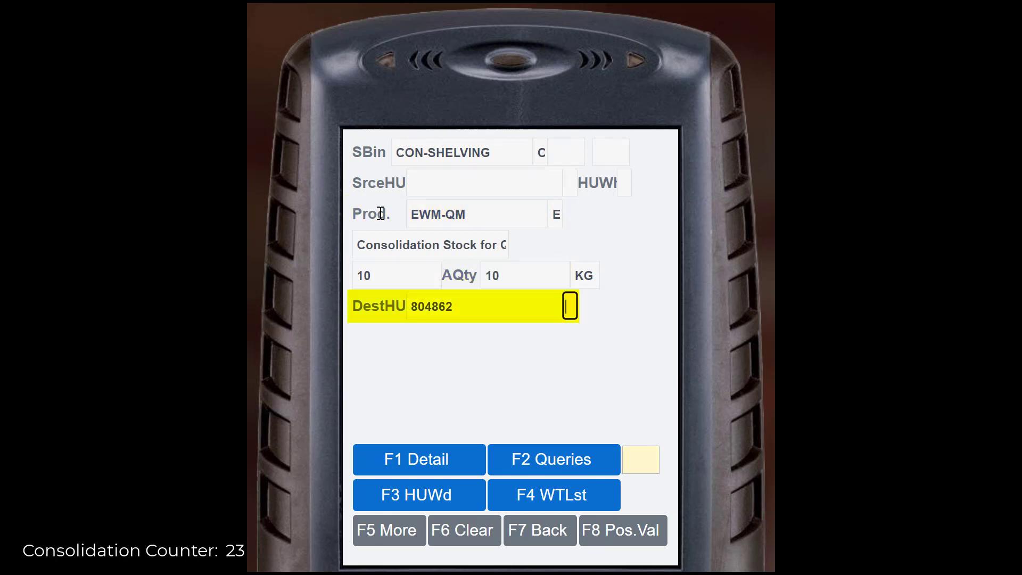
key("Return")
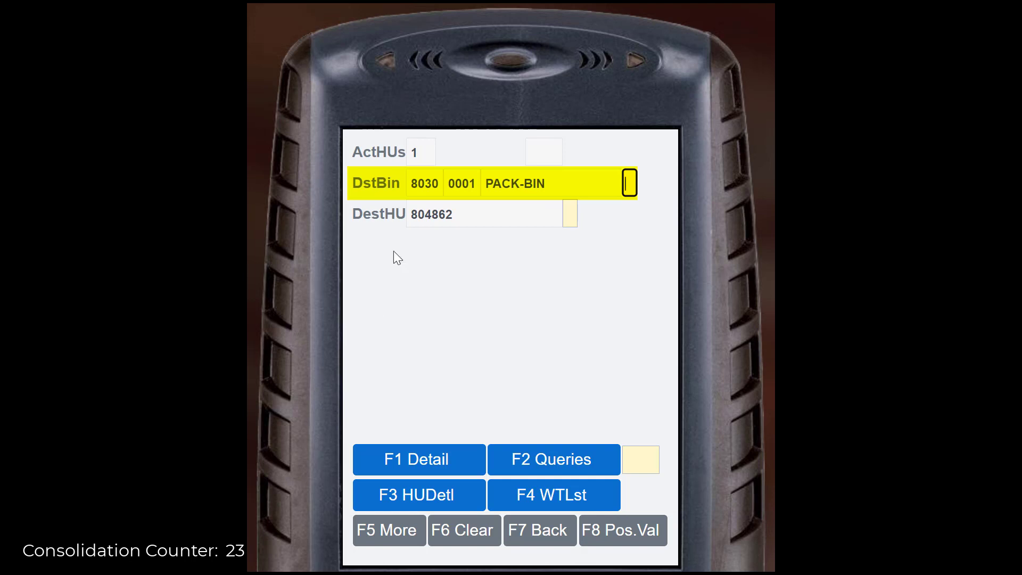
type("P")
key("Return")
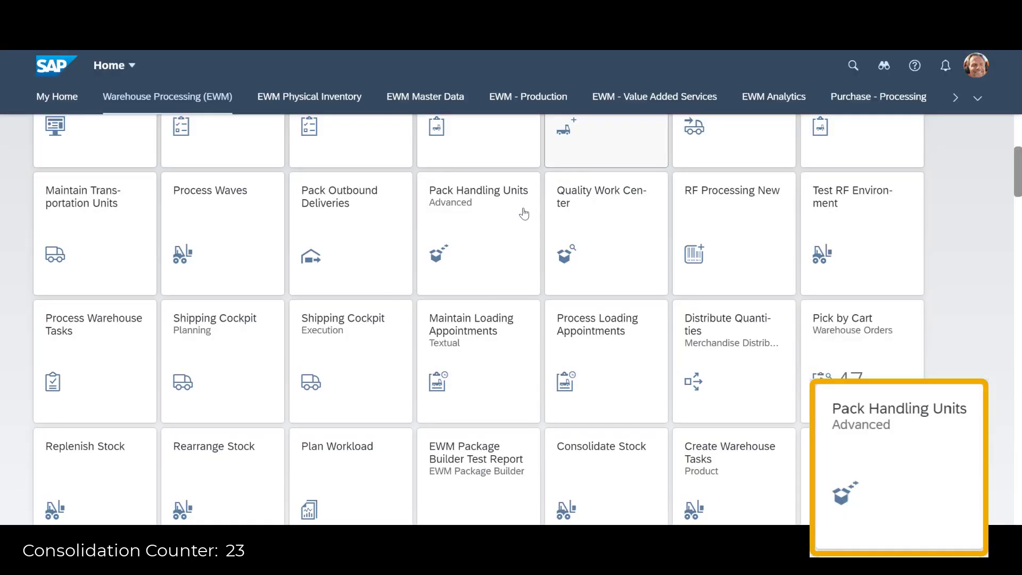
- Open Pack Handling Units for work center CONS and storage bin PACK-BIN
left_click(510, 255)
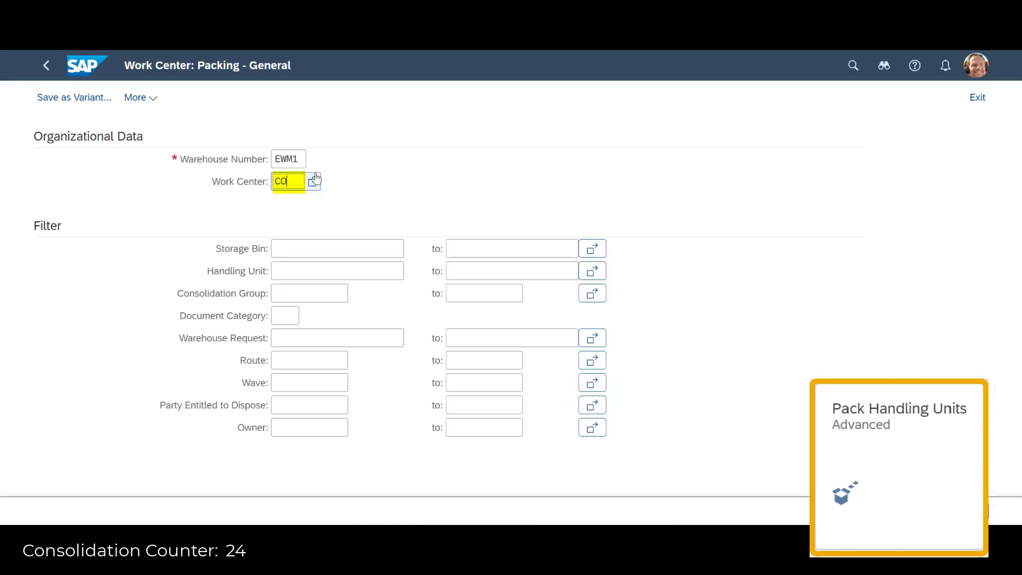
key("Tab")
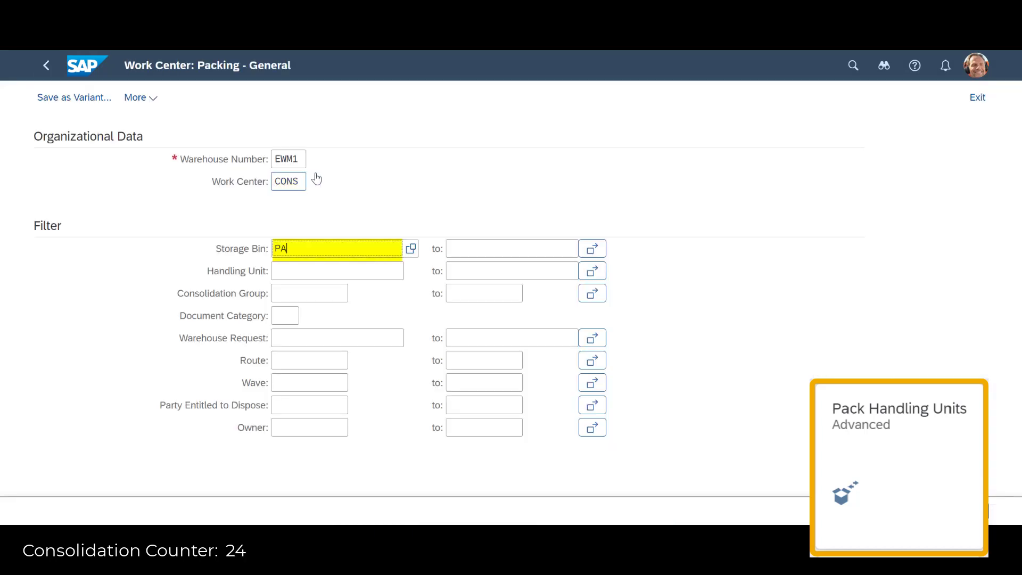
type("PACK-BIN")
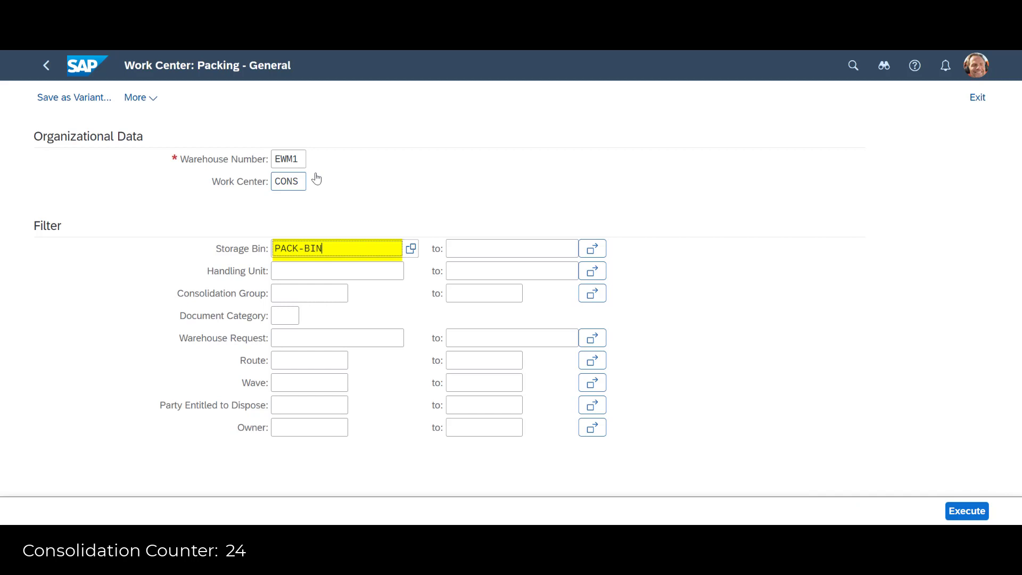
left_click(967, 510)
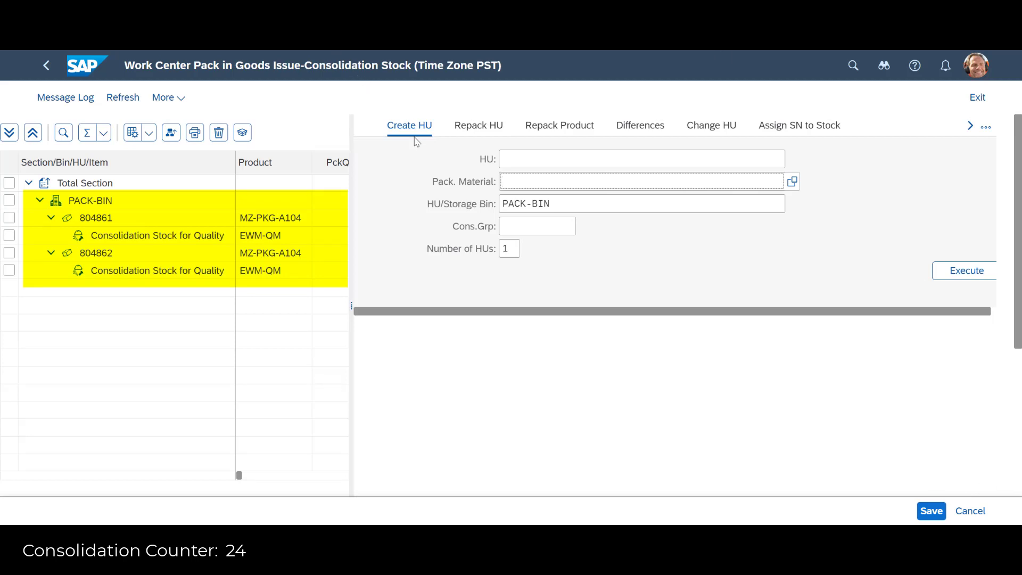
- Create new HU 804863 with packaging material MZ-PKG-A104
left_click(524, 188)
type("MZ-PKG-A104")
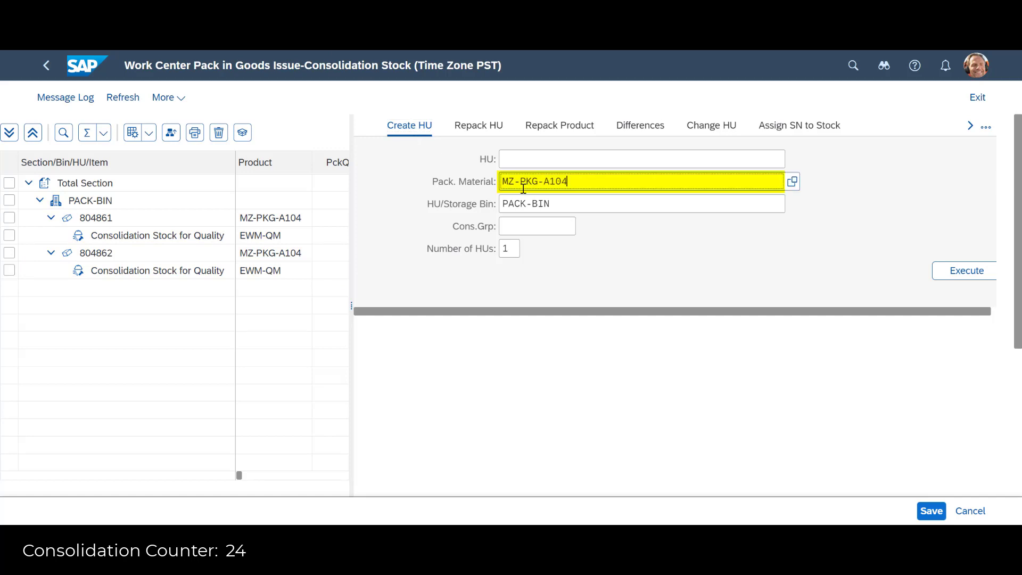
key("Tab")
key("Tab")
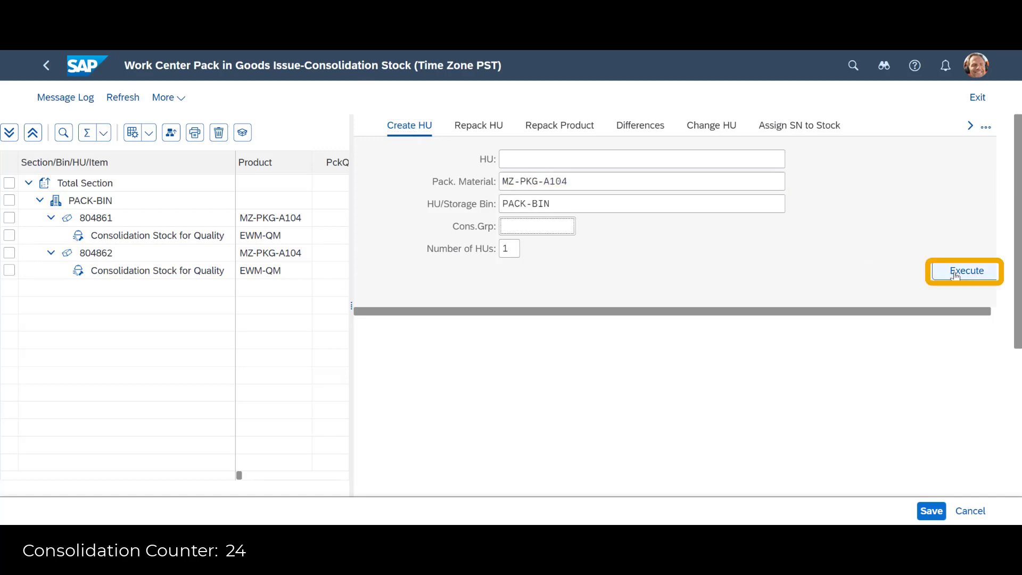
left_click(955, 272)
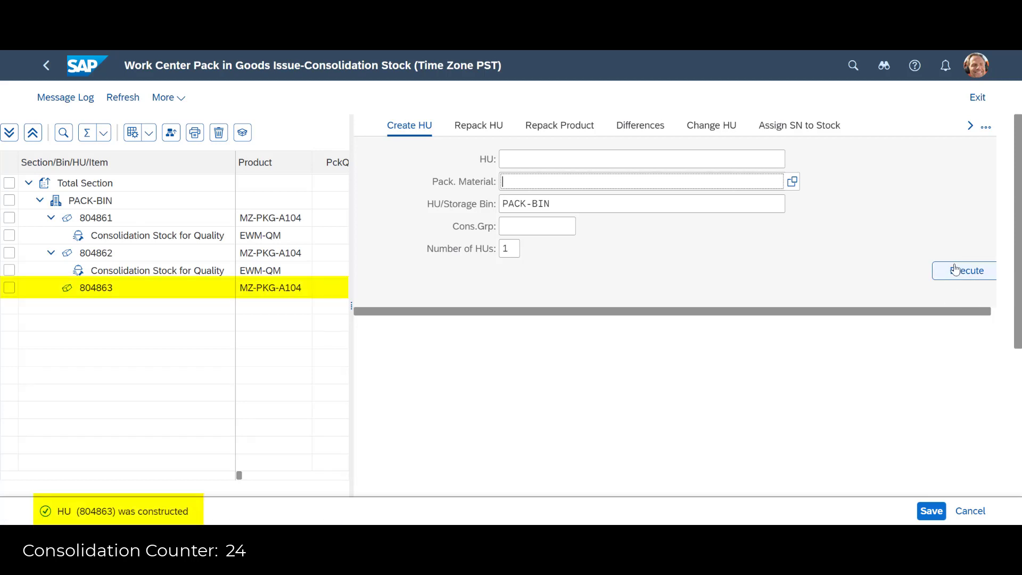
left_click(175, 256)
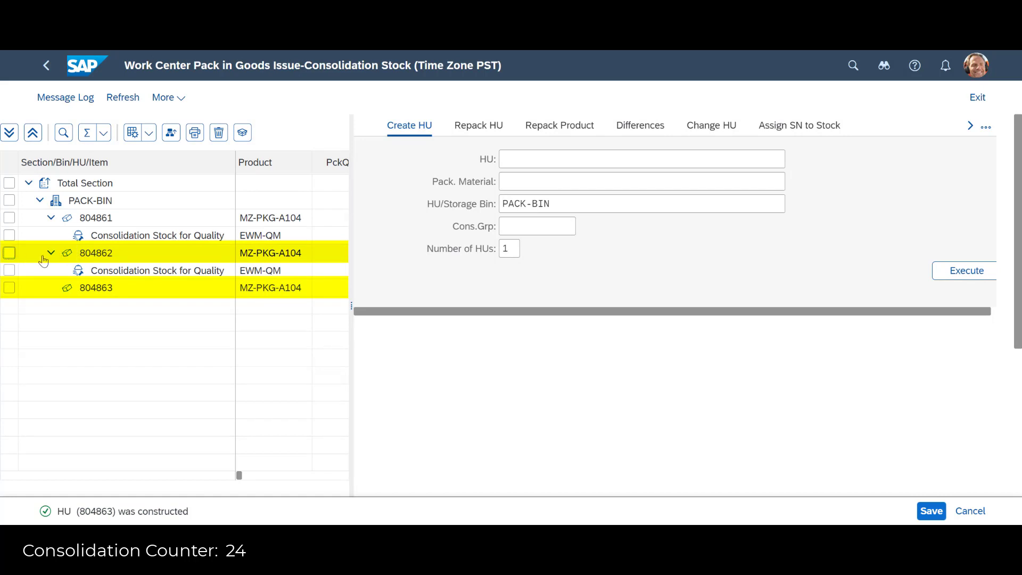
- Nest HUs 804862 and 804861 inside HU 804863
left_click(65, 257)
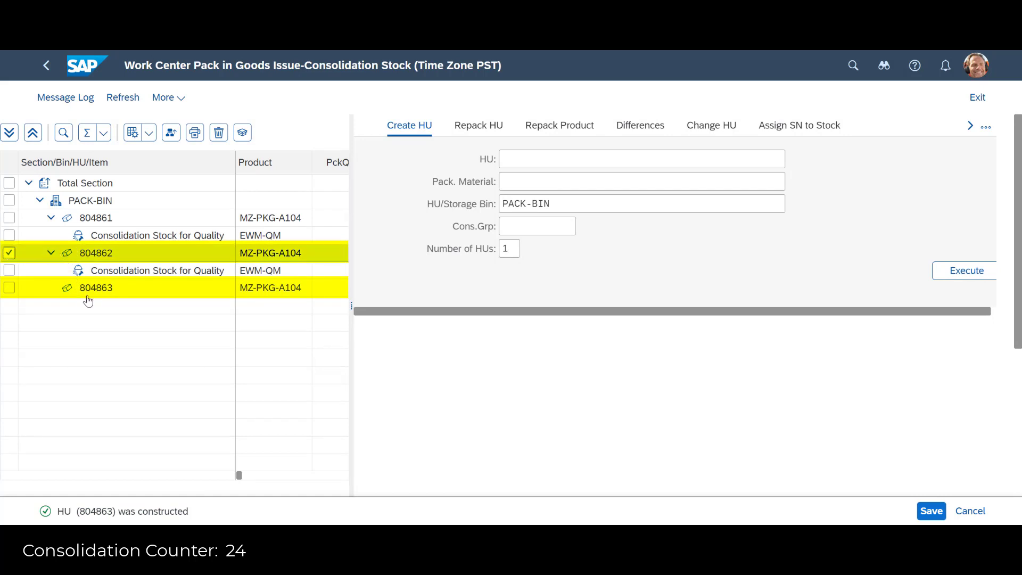
left_click_drag(88, 301, 115, 289)
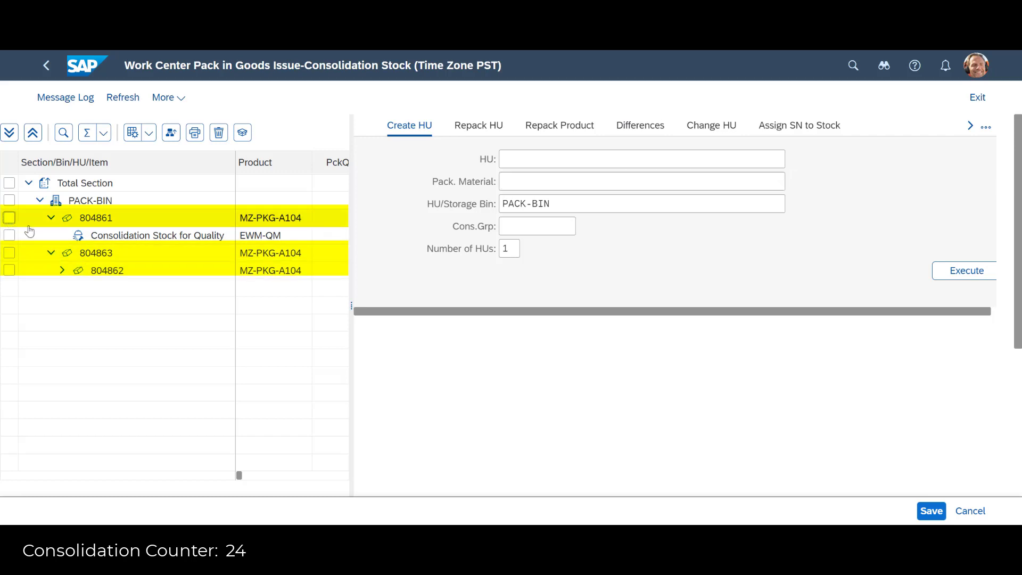
left_click(56, 223)
left_click_drag(53, 222, 74, 251)
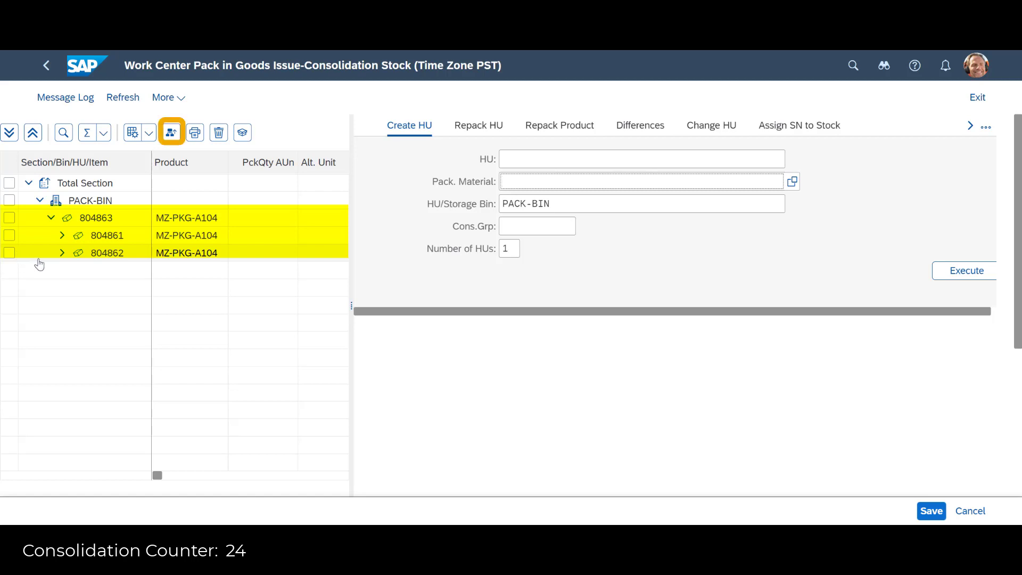
- Set HU 804863 to transfer back to storage, save the packing, and open the Warehouse Monitor
left_click(171, 133)
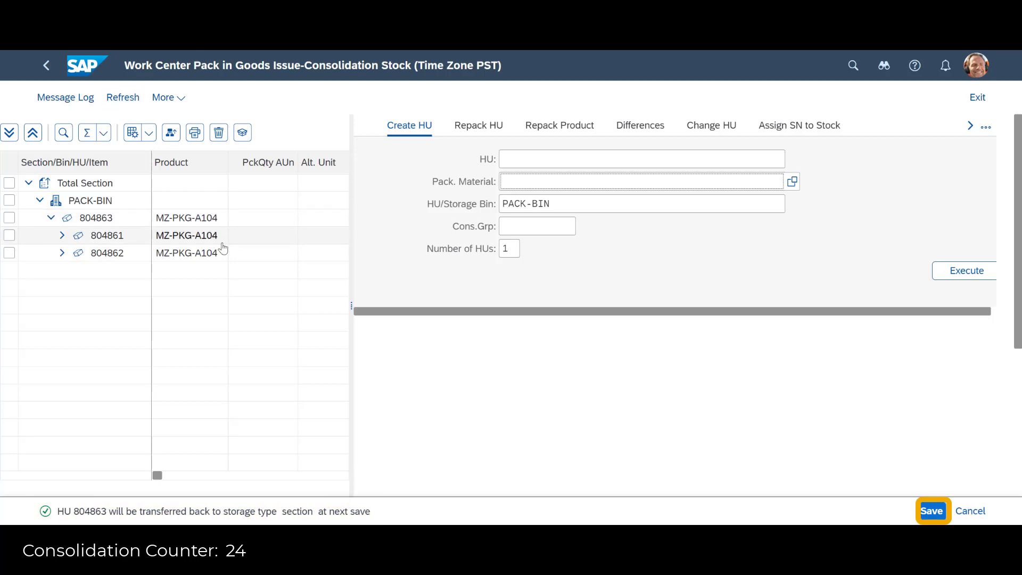
left_click(937, 512)
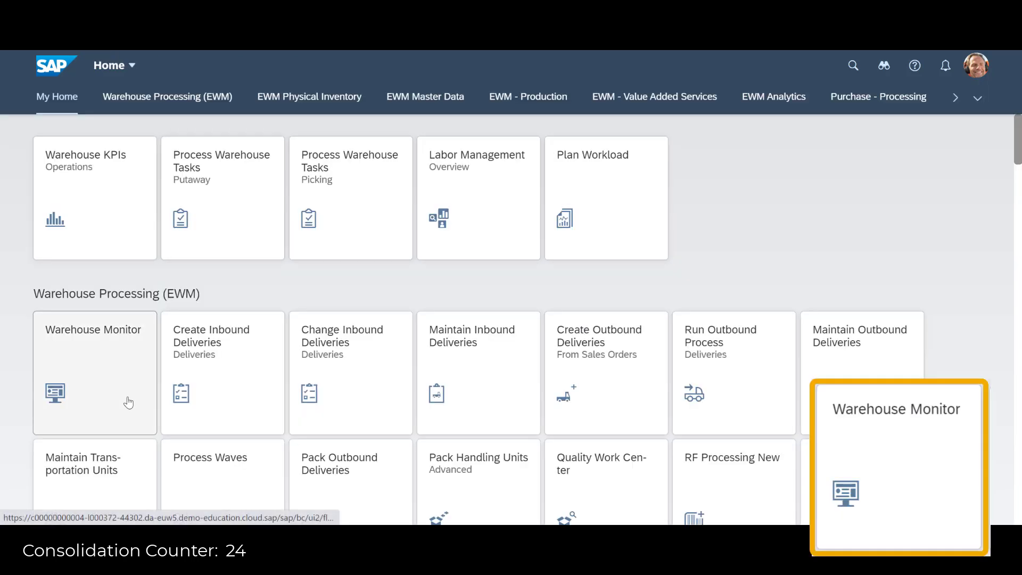
left_click(130, 402)
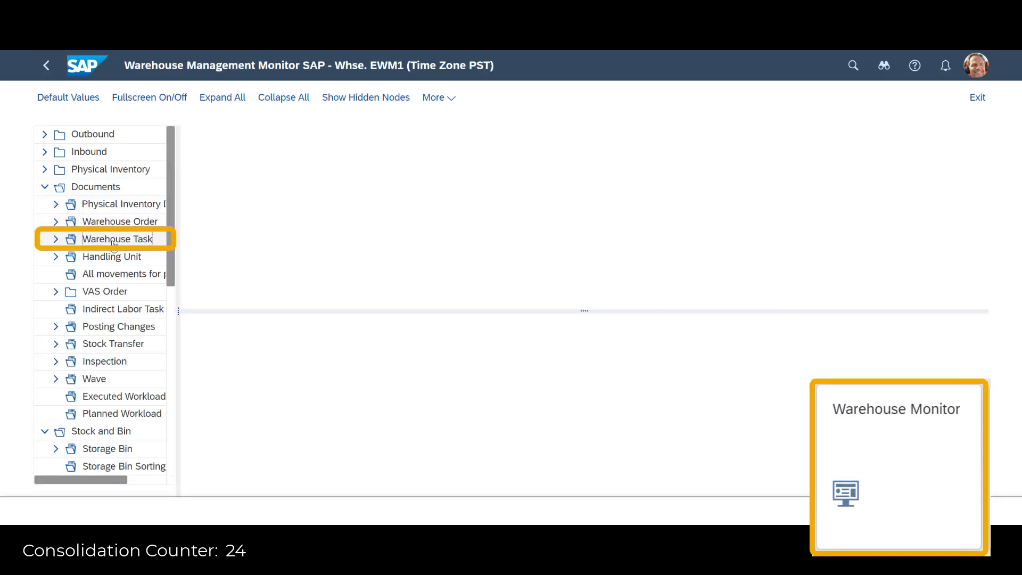
- List warehouse task 100014308 in the Warehouse Monitor
left_click(114, 240)
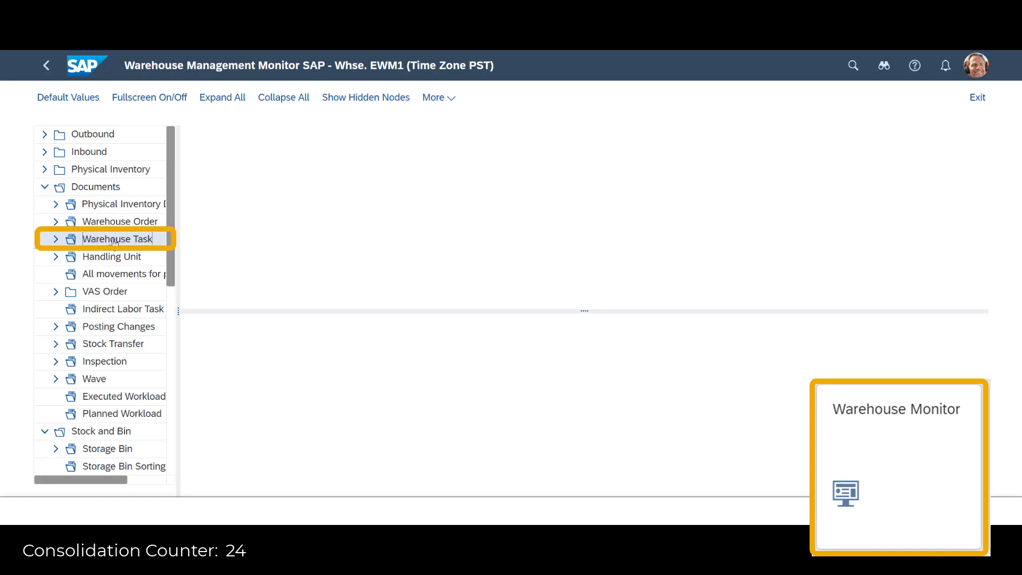
type("1000")
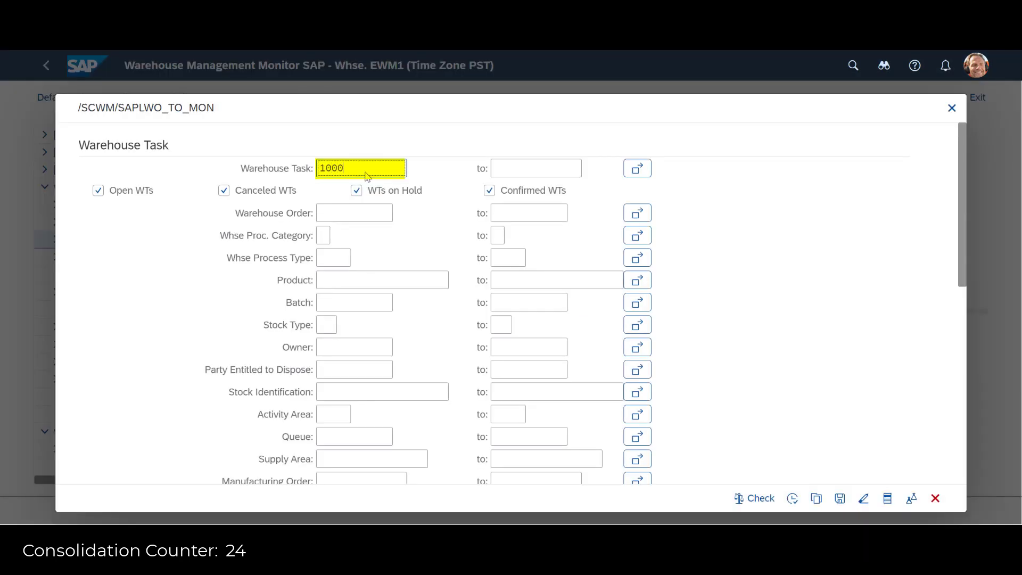
type("14308")
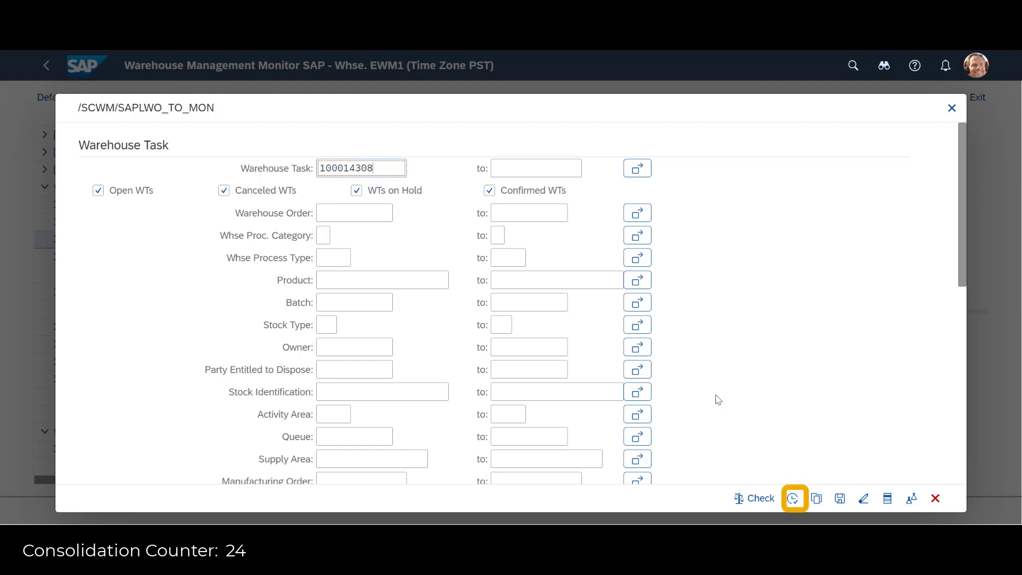
left_click(792, 498)
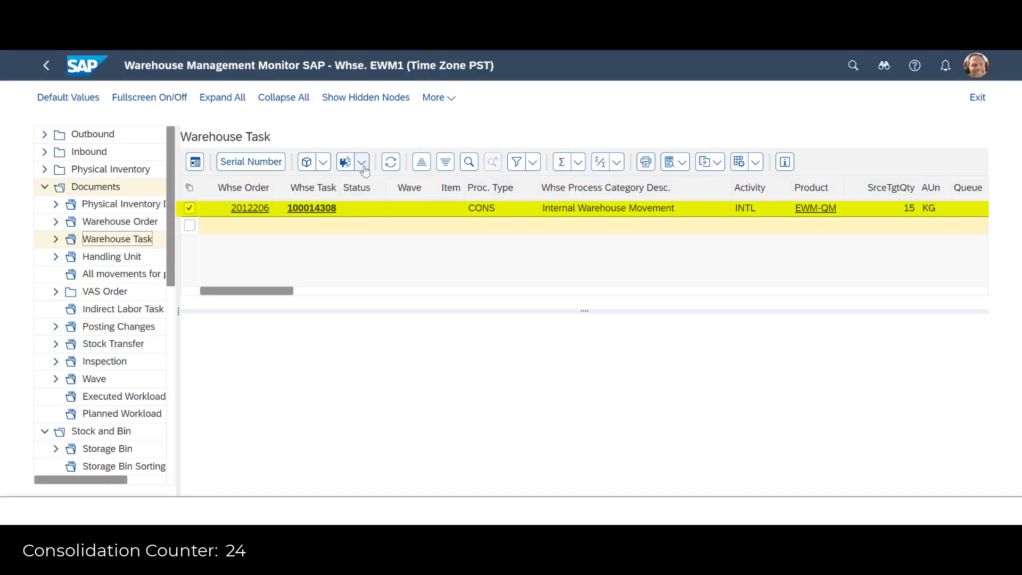
- Confirm warehouse task 100014308 in the background and close the confirmation log
left_click(323, 162)
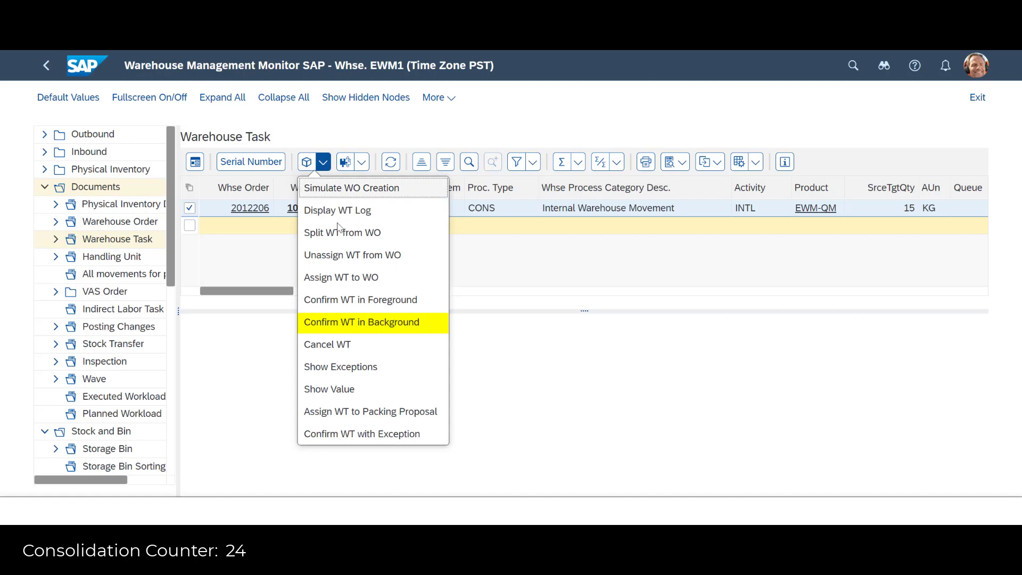
left_click(355, 322)
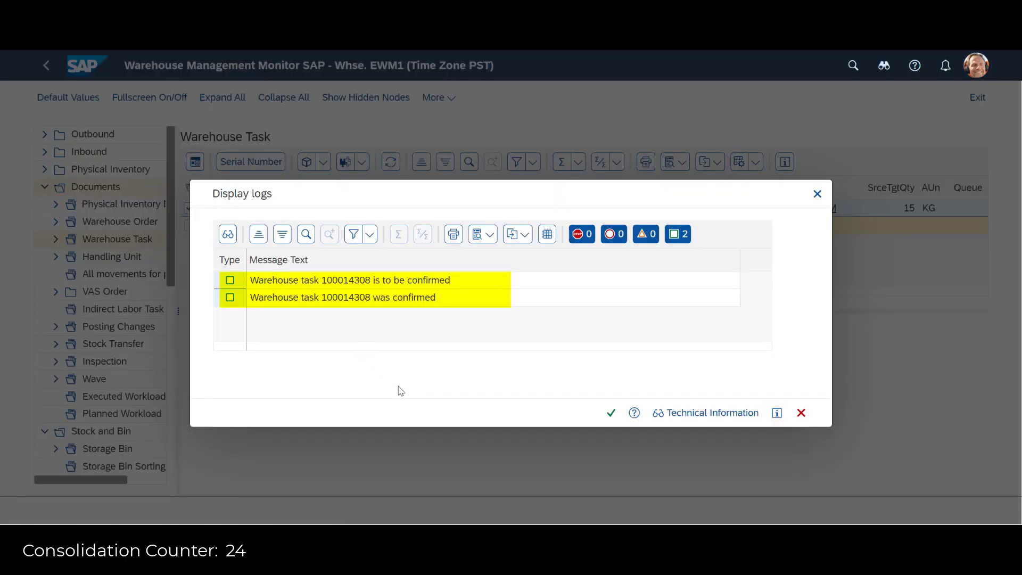
left_click(611, 413)
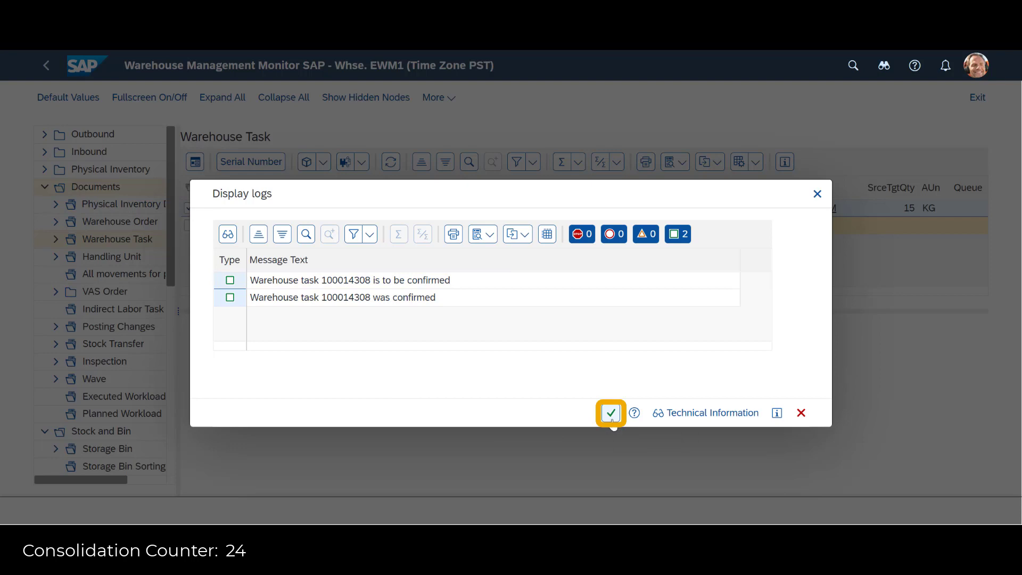
left_click(611, 414)
scroll(101, 320, "down", 2)
- Filter Available Stock by product EWM-QM, showing 15 KG in HU 804863, stock type F2
double_click(128, 355)
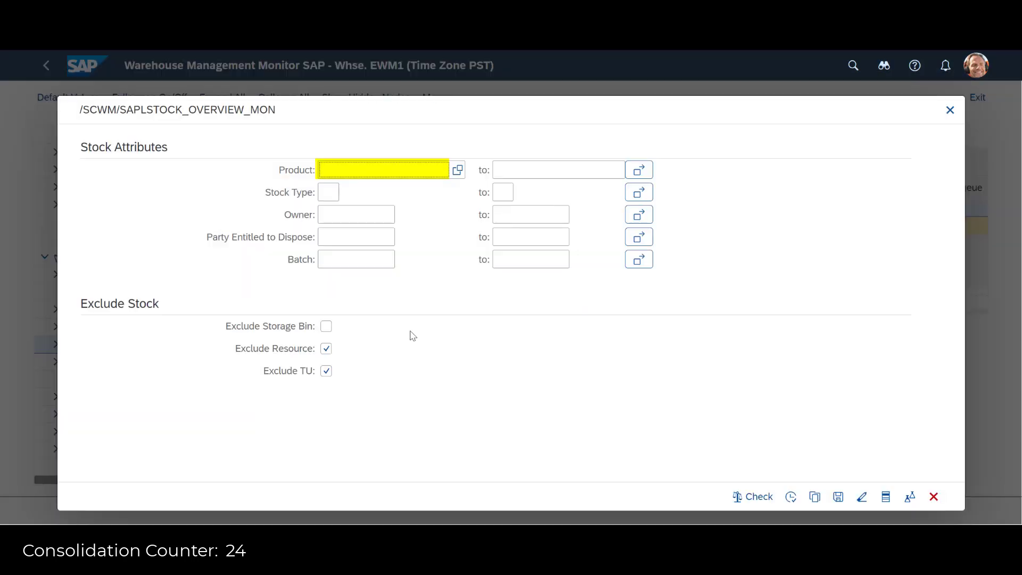
type("EWM-")
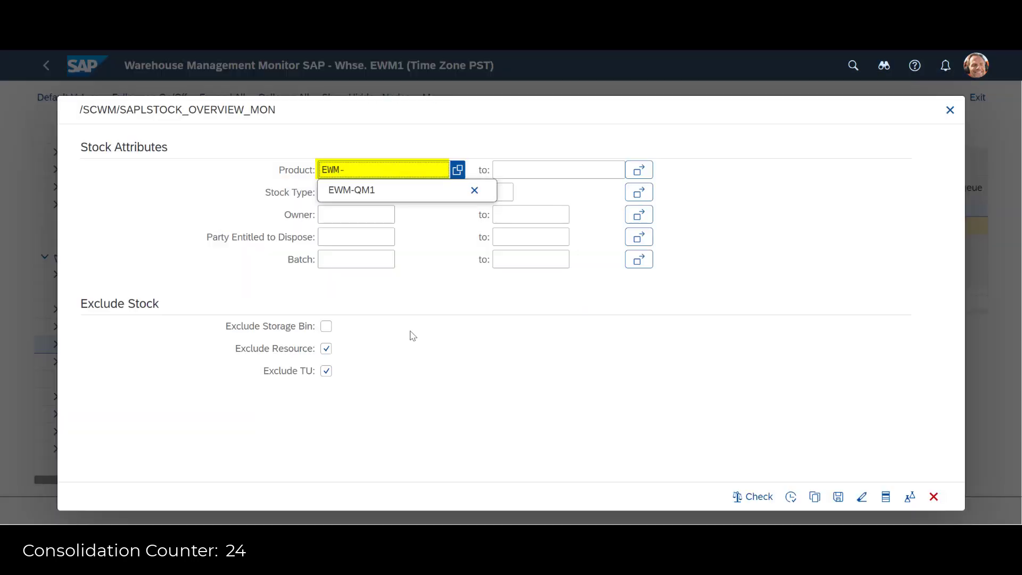
type("QM")
key("Tab")
left_click(792, 497)
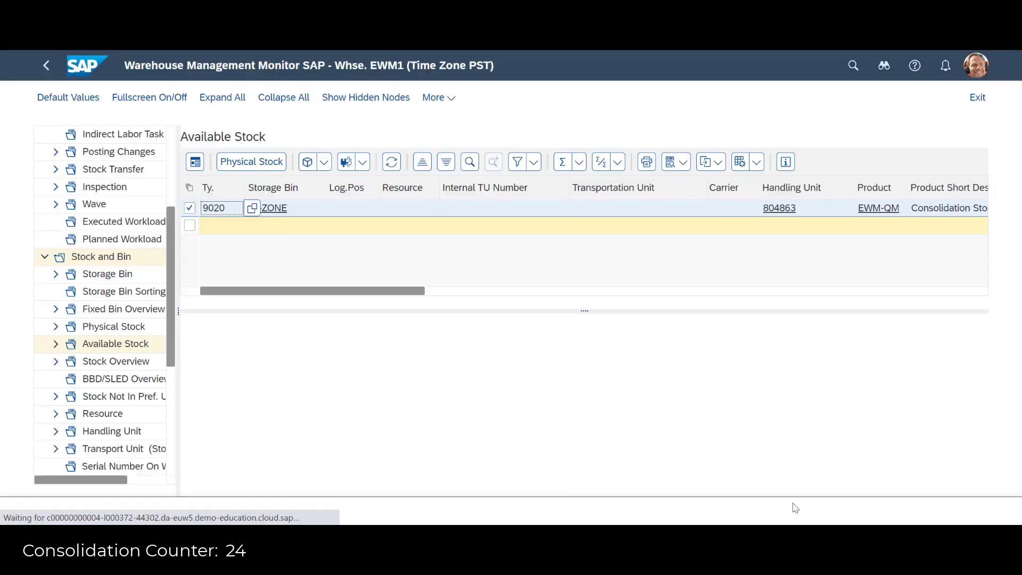
left_click_drag(381, 292, 510, 314)
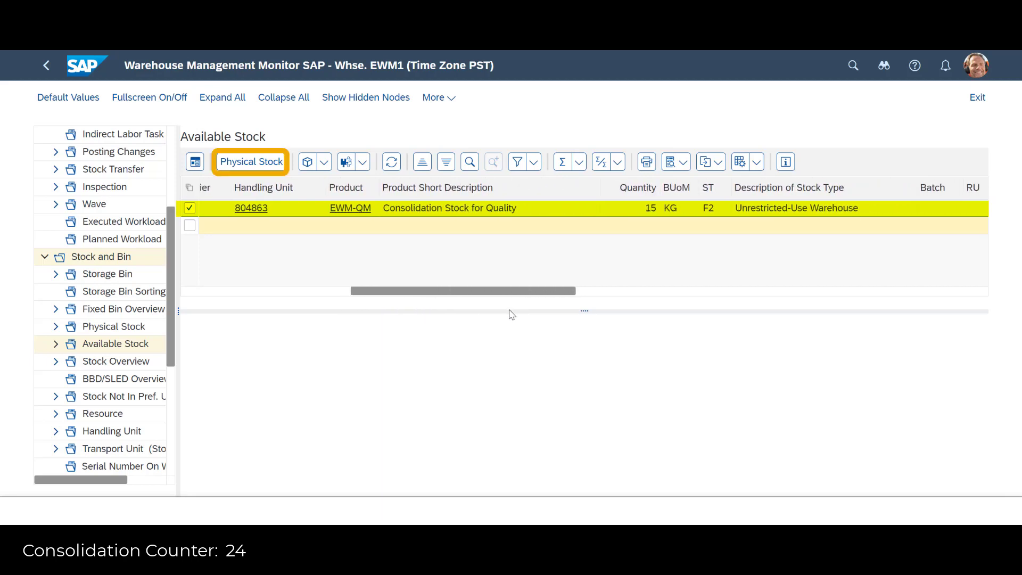